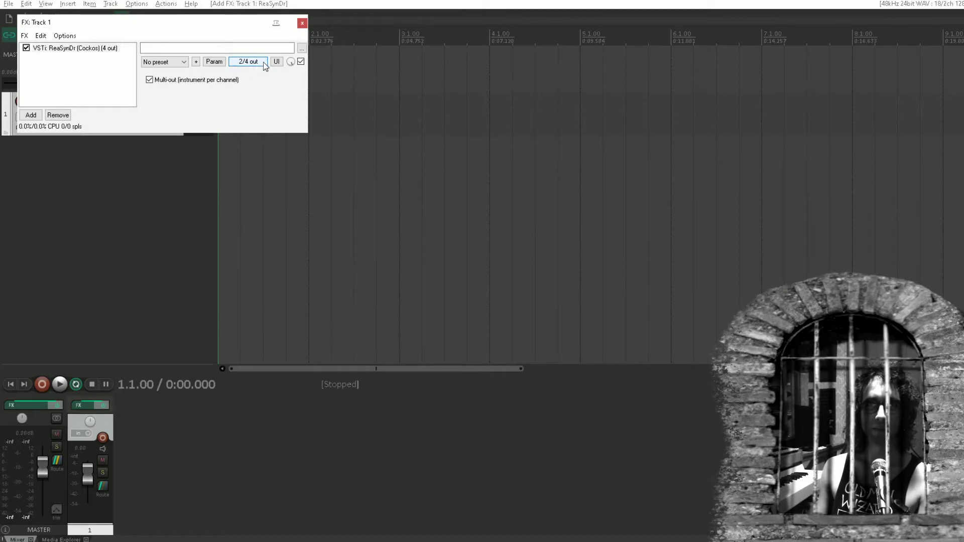
Expand ReaSynDr's output routing to four track channels and disable the master send of track 1
click(264, 66)
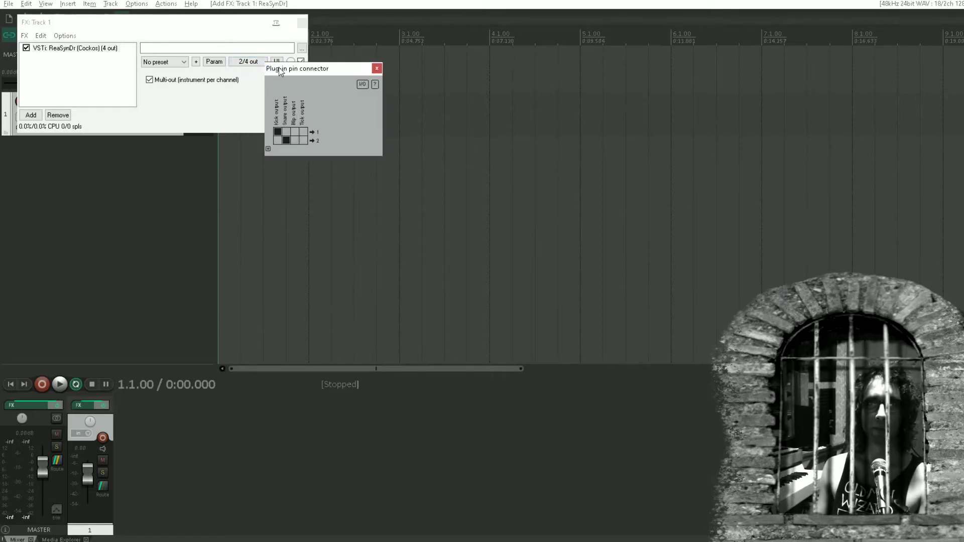
drag(284, 72, 336, 57)
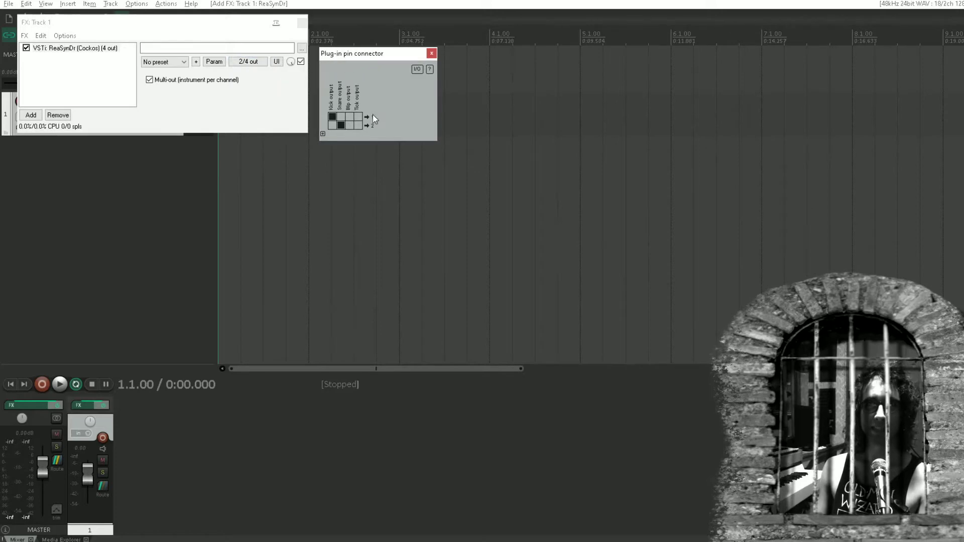
click(323, 133)
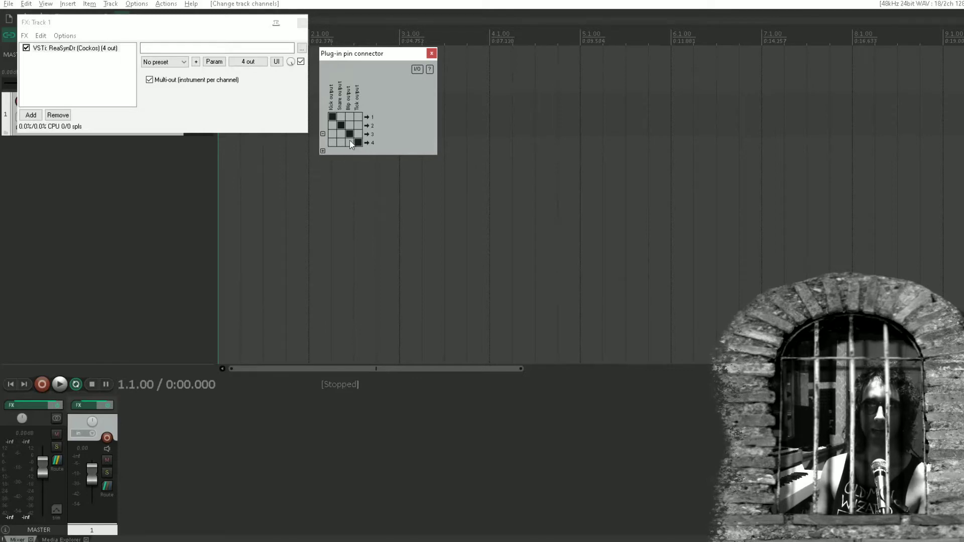
click(301, 23)
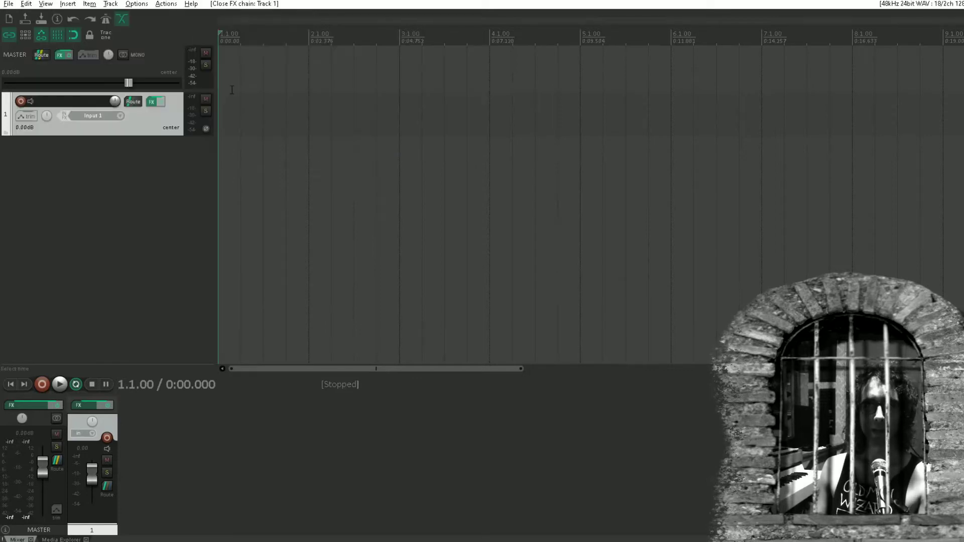
click(138, 103)
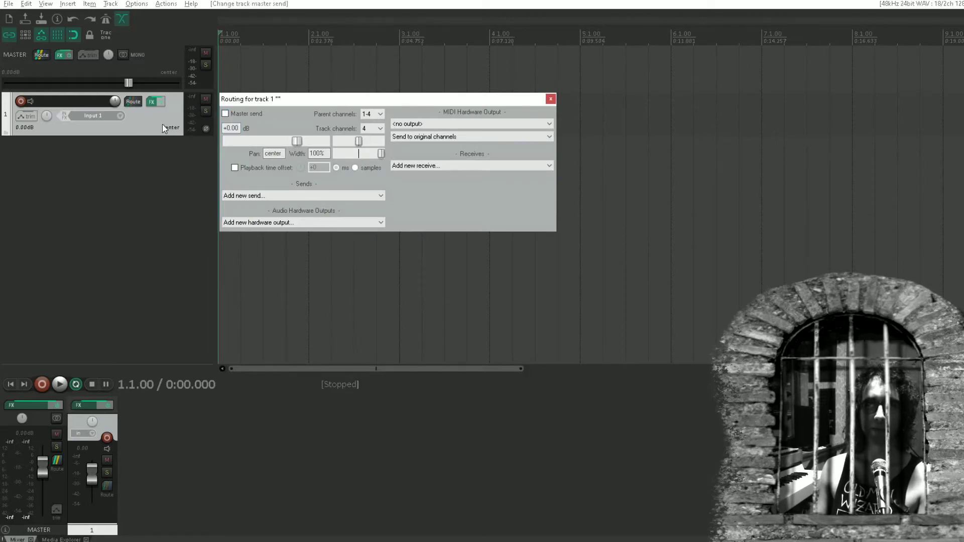
click(551, 99)
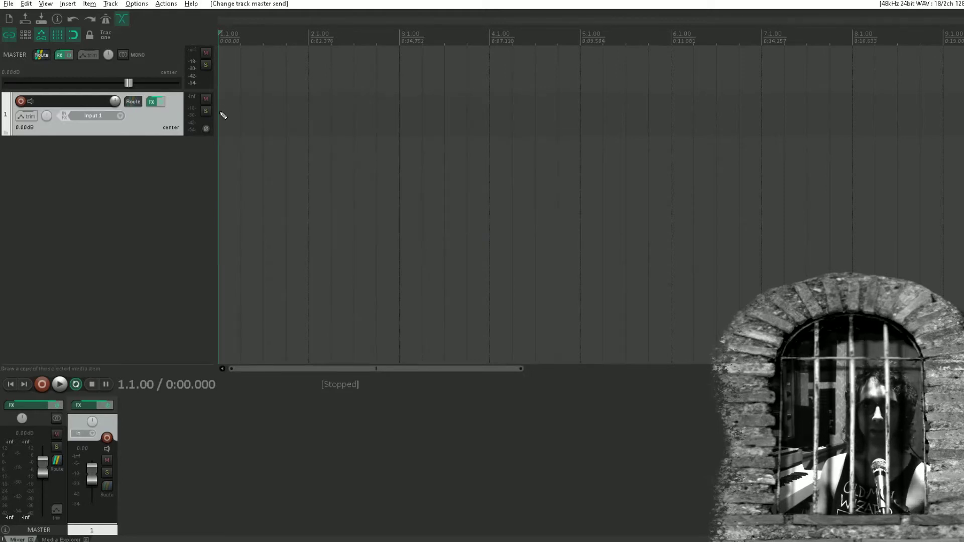
Create a two-bar MIDI item on track 1 and enter four consecutive ascending 1/16 notes from G1 to A#1
drag(224, 116, 394, 118)
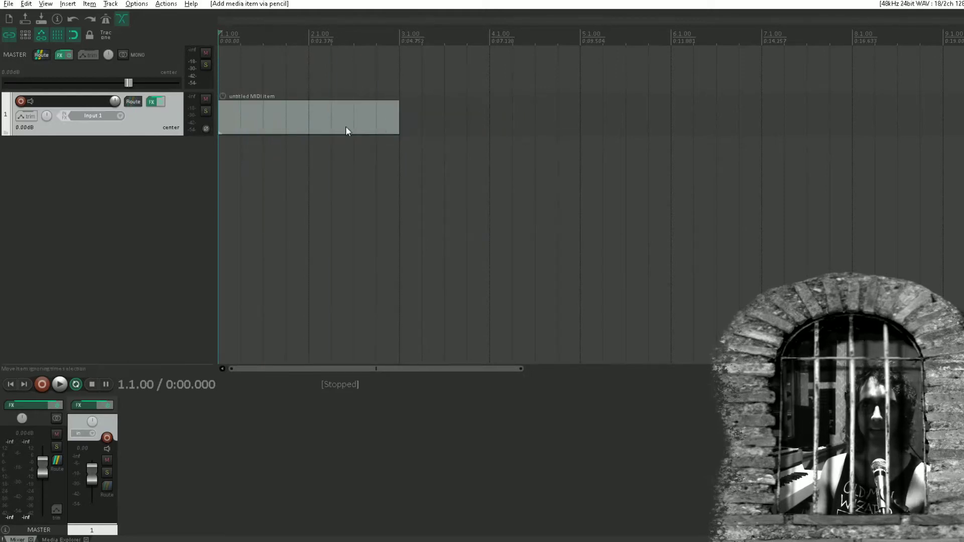
double_click(296, 122)
scroll(397, 206, down, 1)
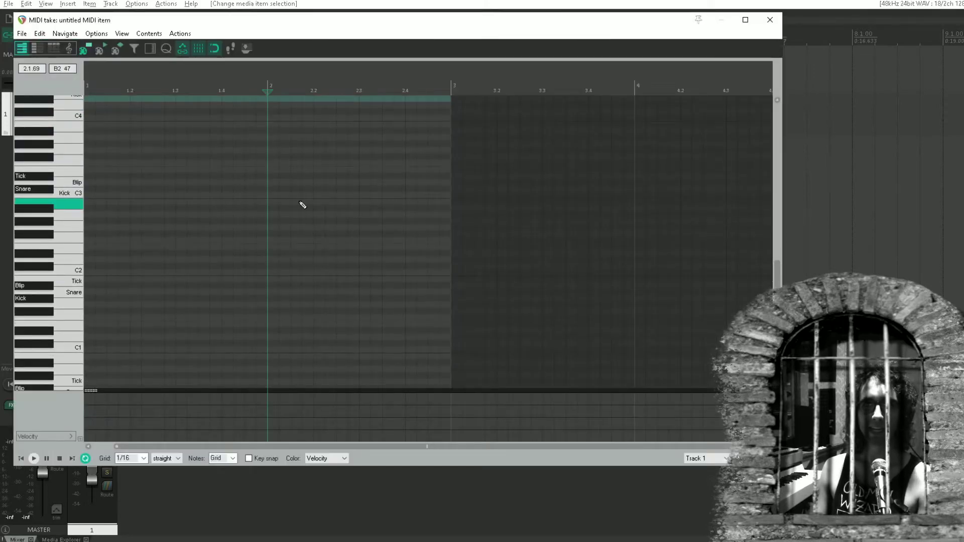
click(89, 305)
click(100, 298)
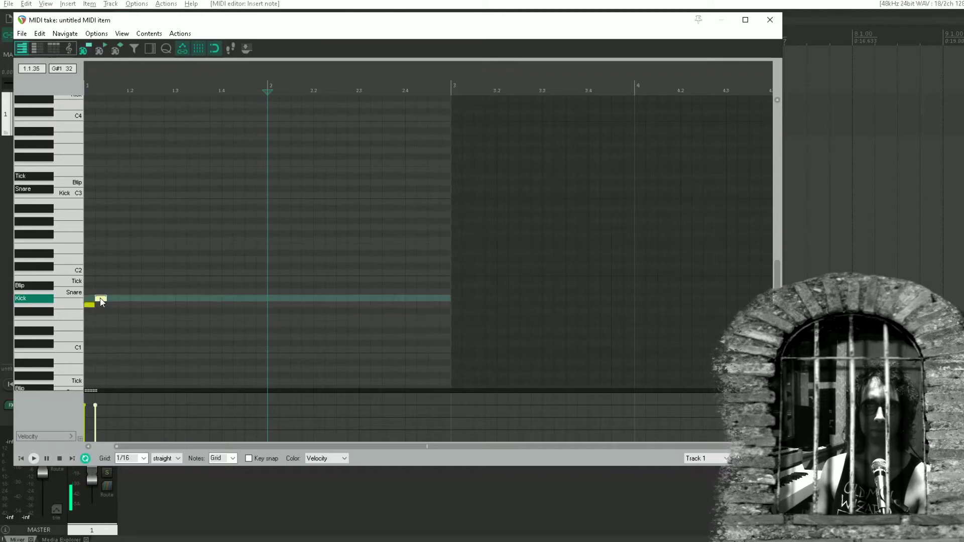
click(112, 293)
click(124, 286)
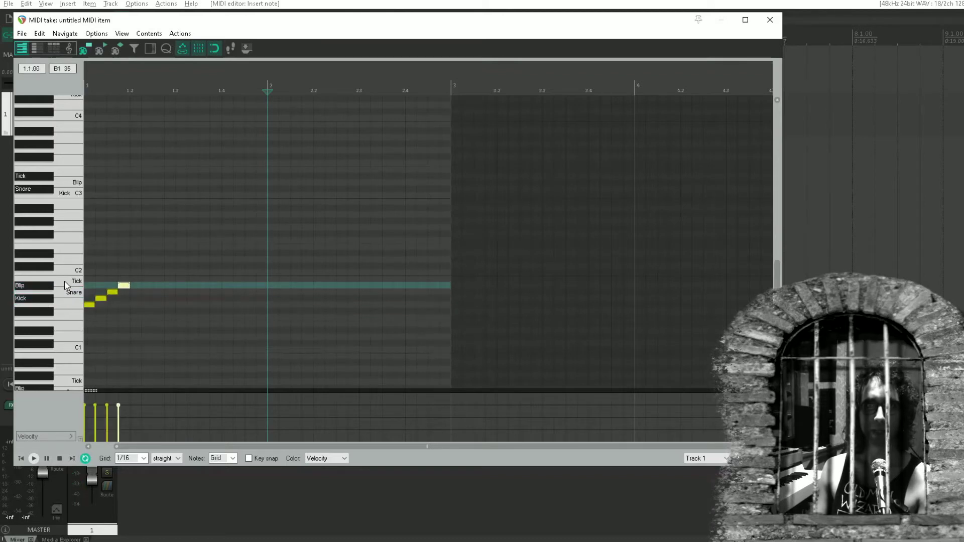
click(769, 21)
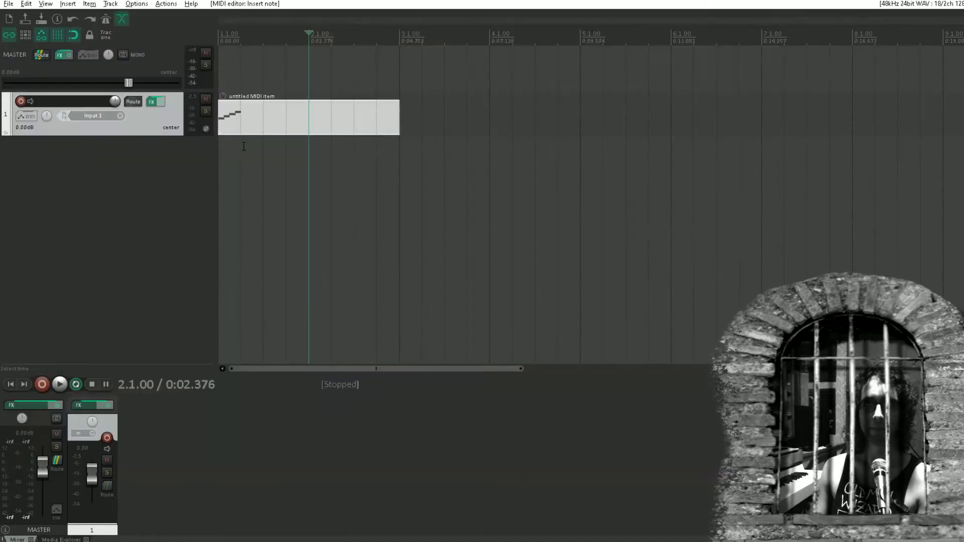
Set the time selection over the first beat containing the four notes and loop its playback
drag(244, 146, 174, 150)
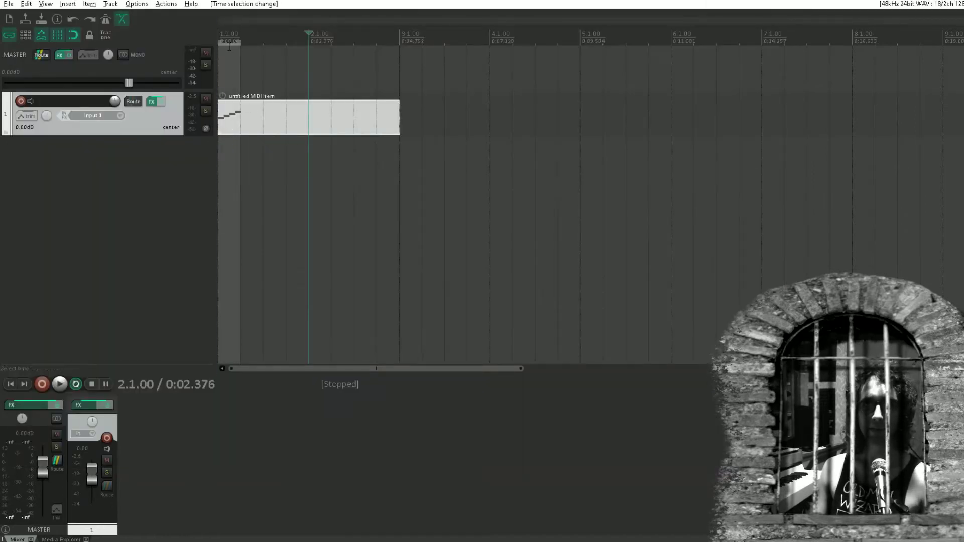
key(space)
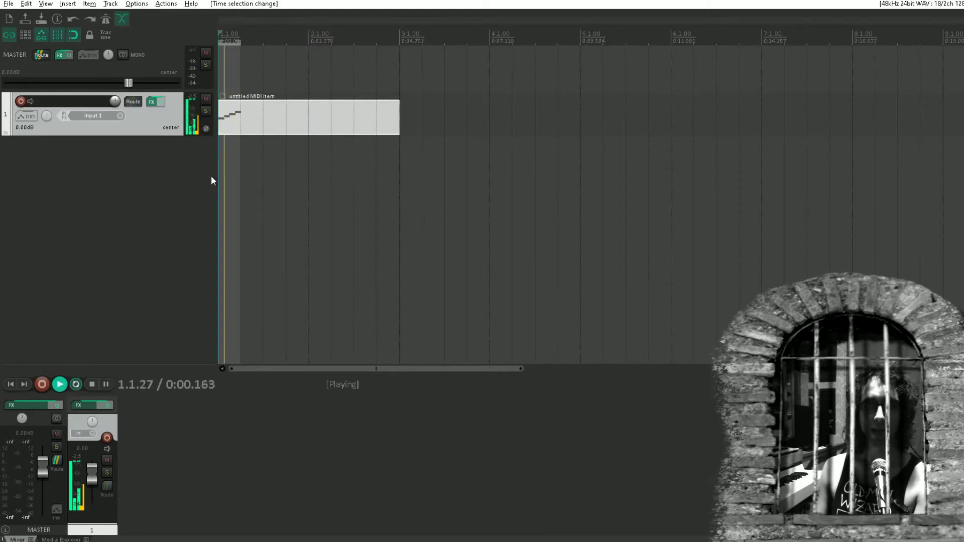
Add four new tracks below the drum instrument track
double_click(120, 201)
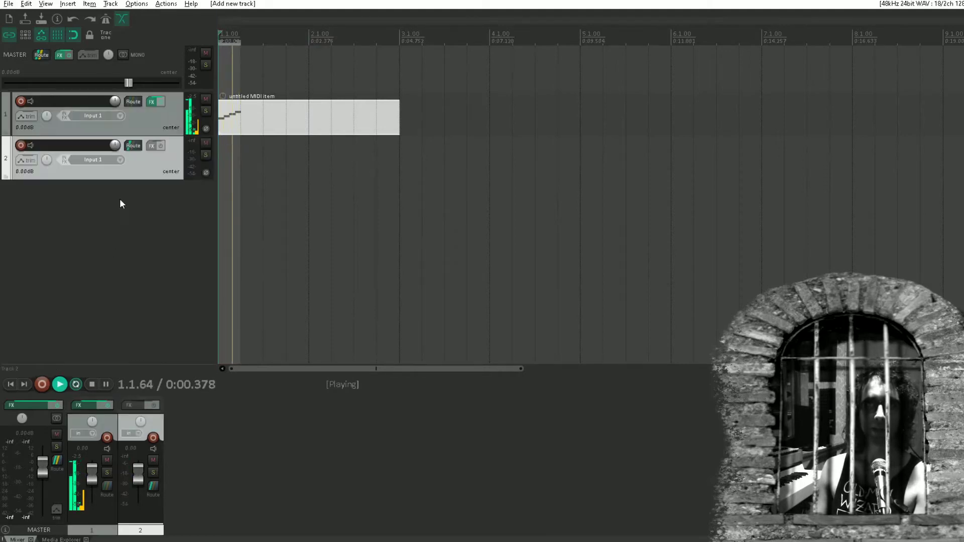
double_click(120, 242)
double_click(117, 270)
double_click(114, 305)
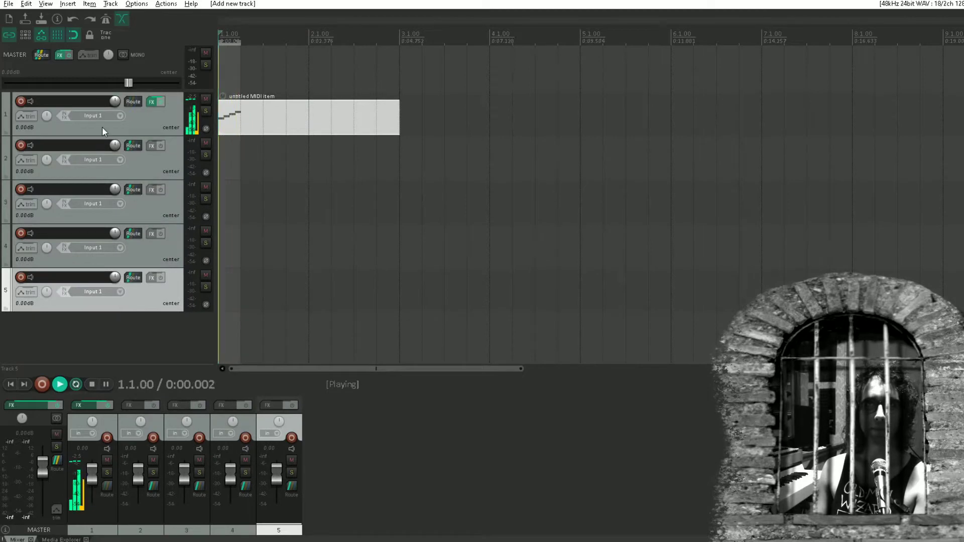
Name tracks 2 to 5 kick, snare, blip and tick
double_click(70, 144)
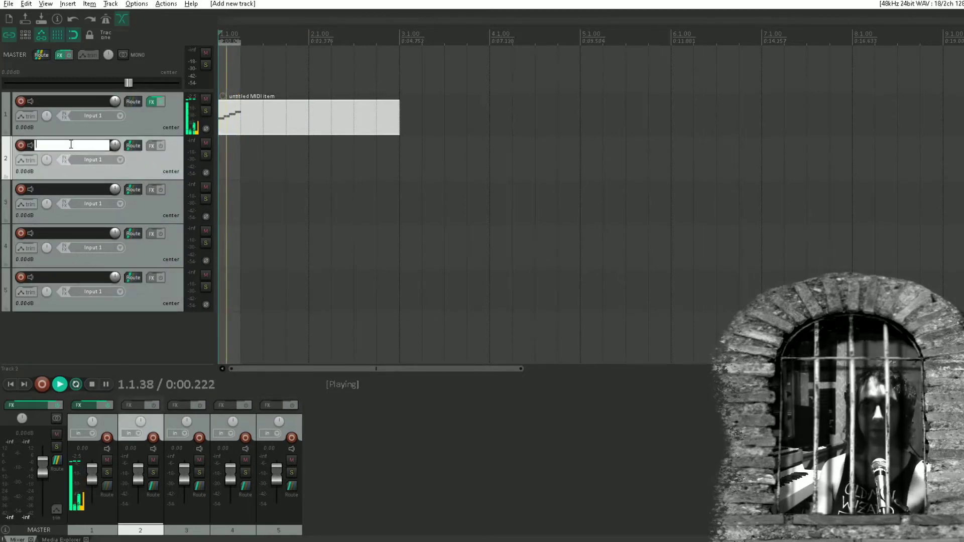
text(kick)
key(Tab)
text(snare)
key(Tab)
text(blip)
key(Tab)
text(tick)
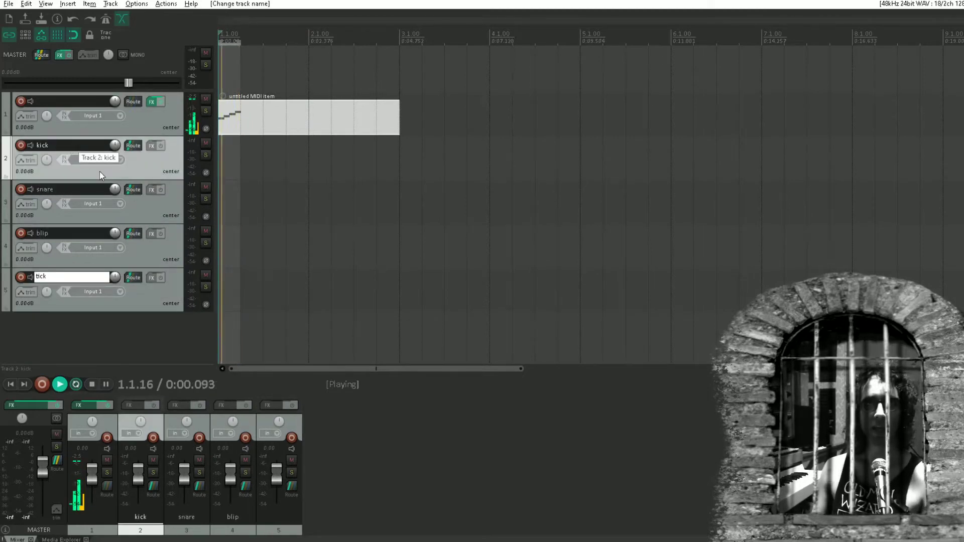
key(Return)
Create a send from track 1 to the kick track with mono channel 1 as its audio source
click(140, 112)
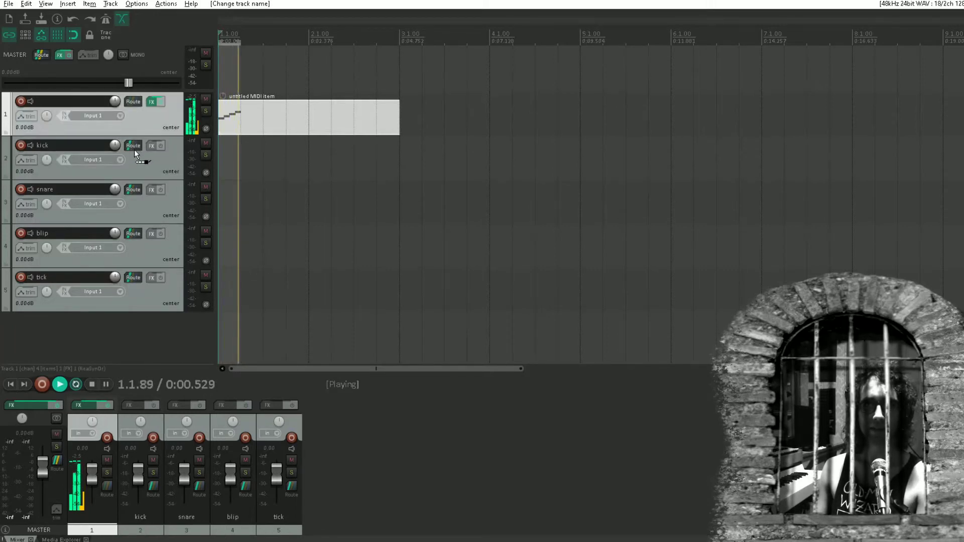
drag(134, 149, 85, 150)
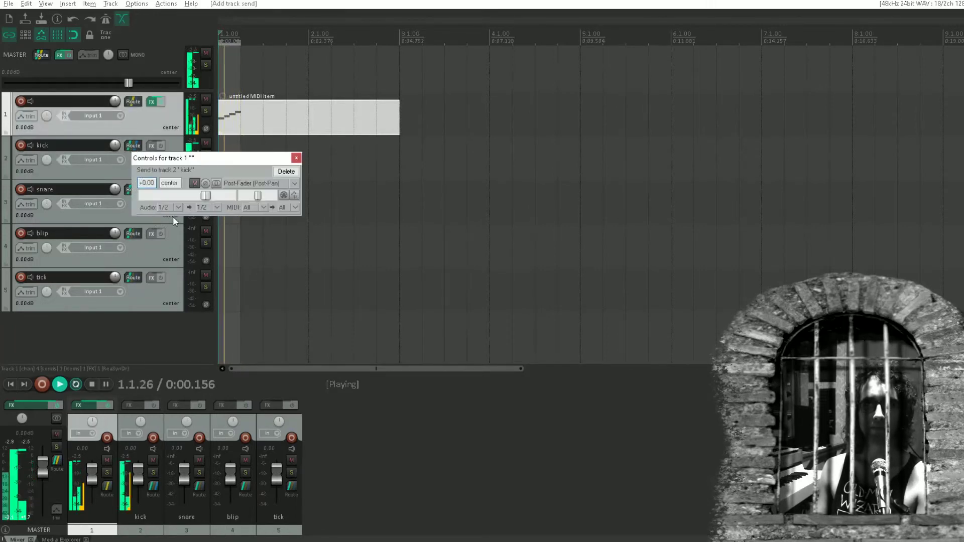
click(177, 207)
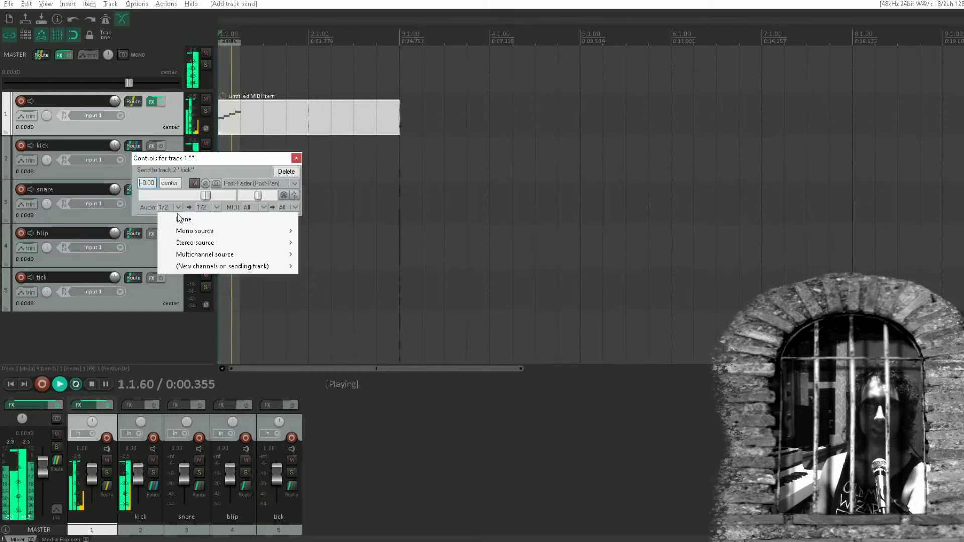
mouse_move(210, 230)
click(314, 231)
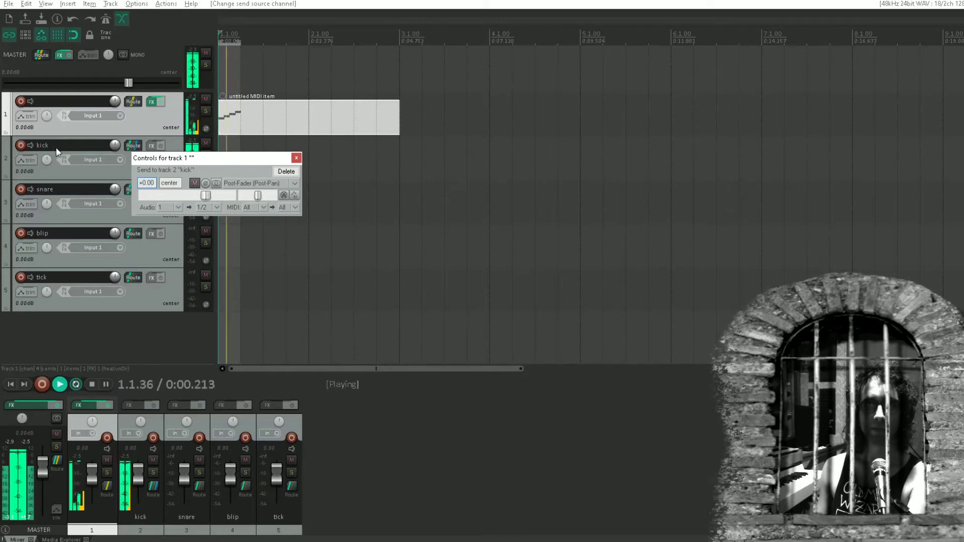
key(Escape)
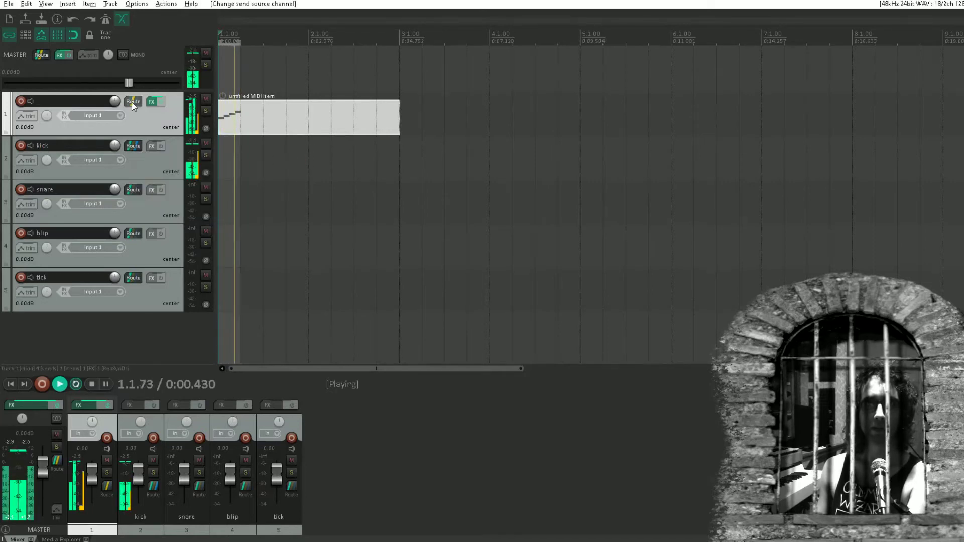
Create a send from track 1 to the snare track with mono channel 2 as its audio source
drag(133, 102, 134, 193)
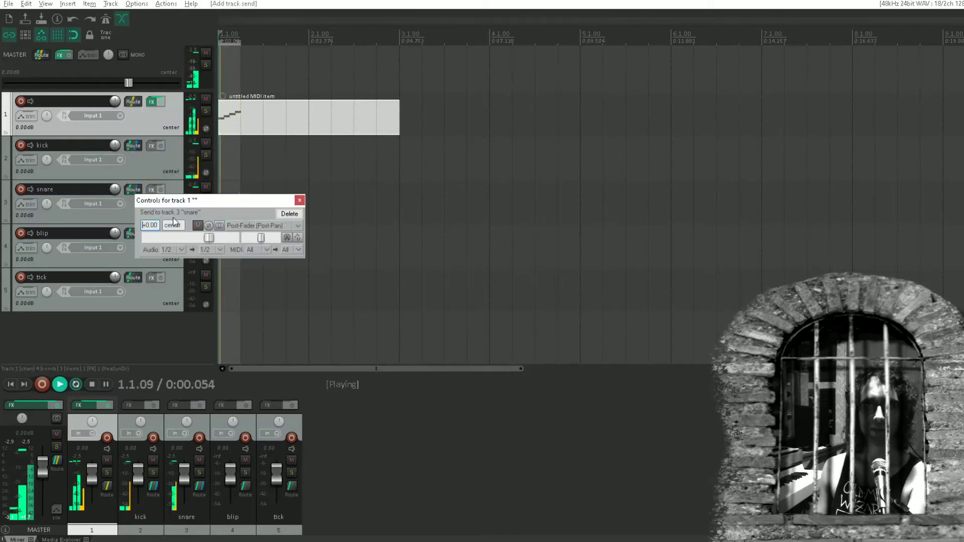
click(178, 251)
mouse_move(194, 275)
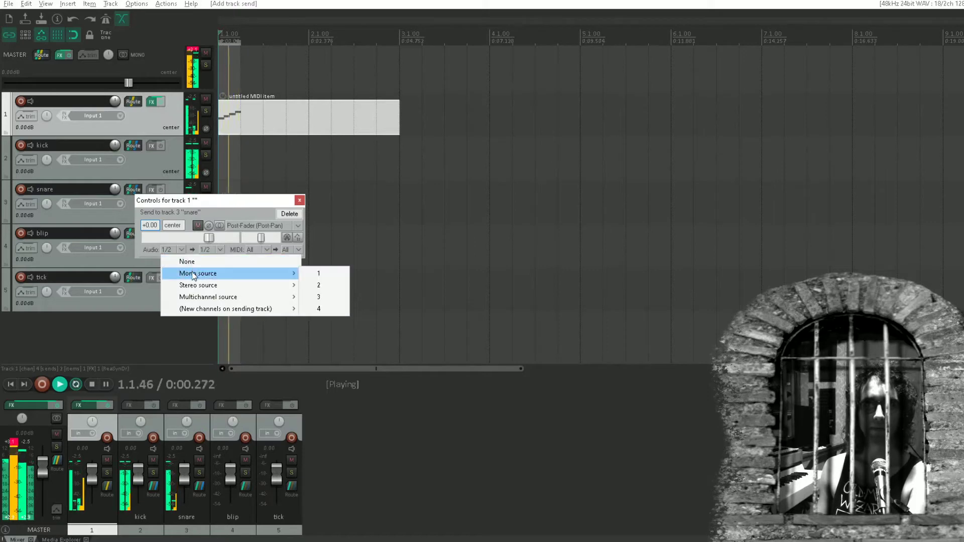
click(319, 285)
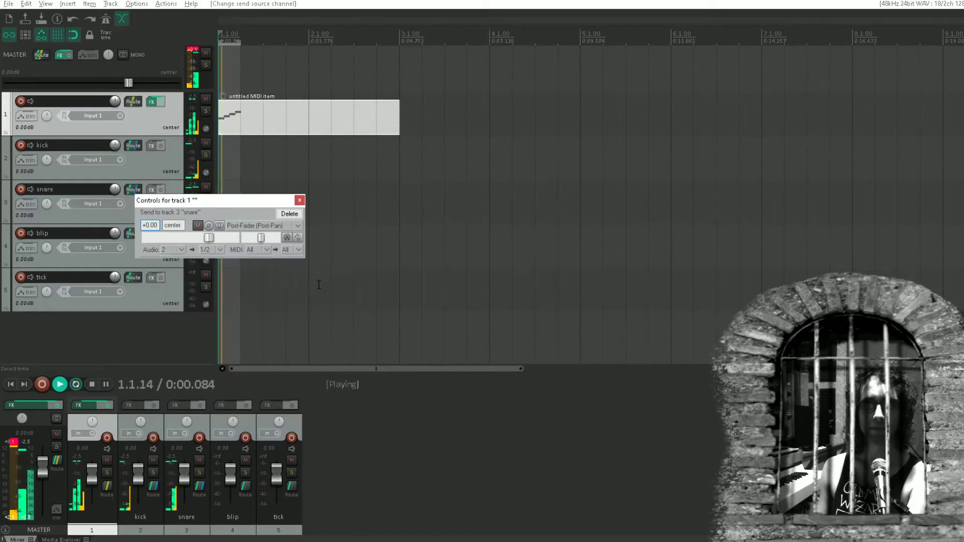
click(299, 202)
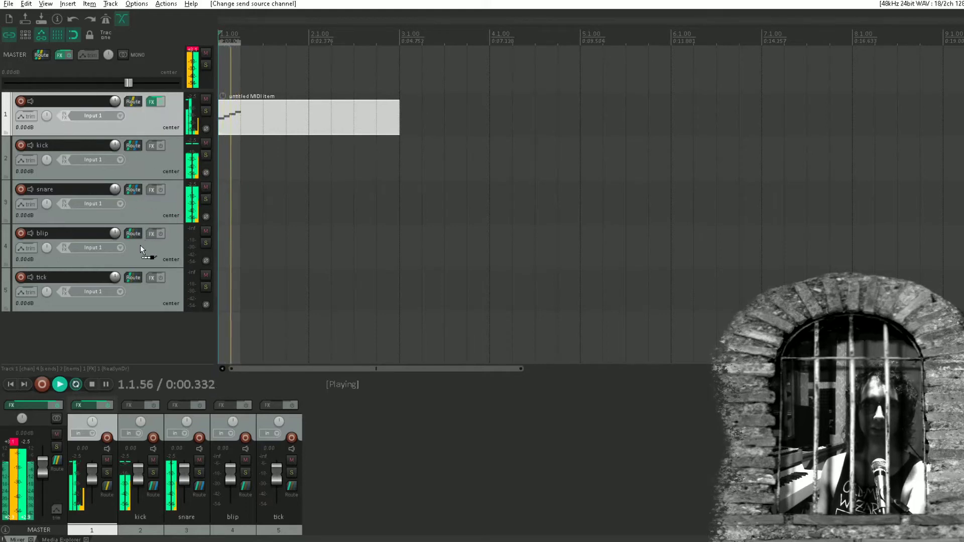
Create a send from track 1 to the blip track with mono channel 3 as its audio source
drag(141, 245, 140, 245)
click(174, 301)
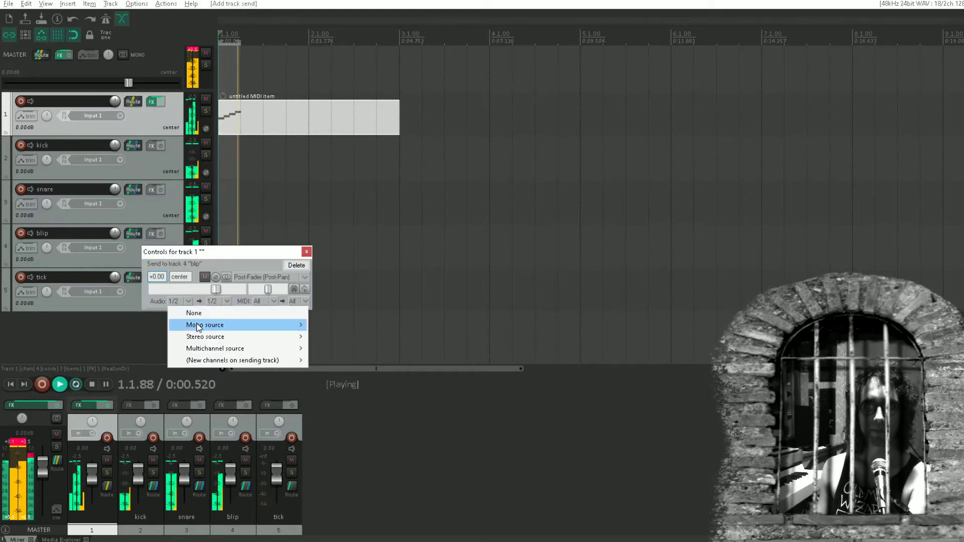
click(331, 348)
click(306, 251)
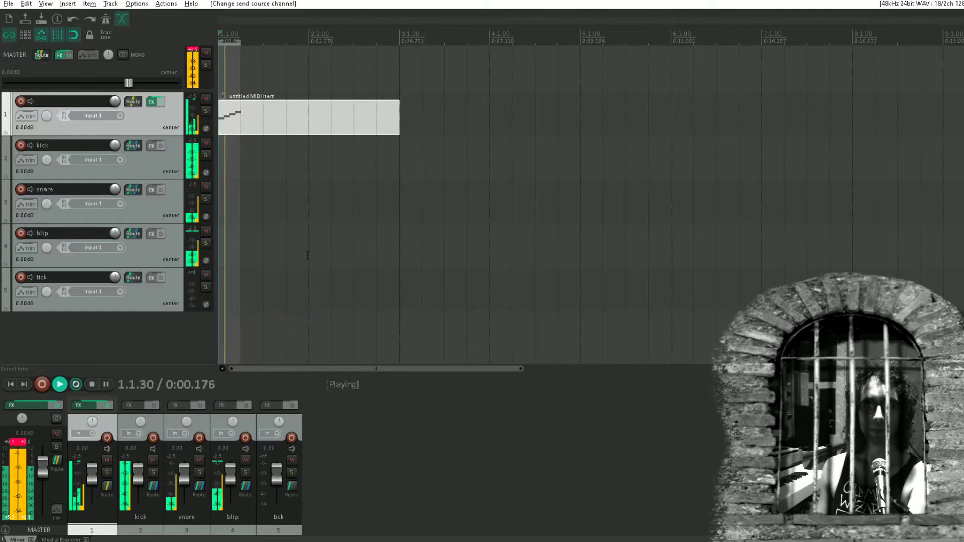
Create a send from track 1 to the tick track with mono channel 4 as its audio source
drag(133, 101, 126, 285)
click(173, 340)
mouse_move(193, 364)
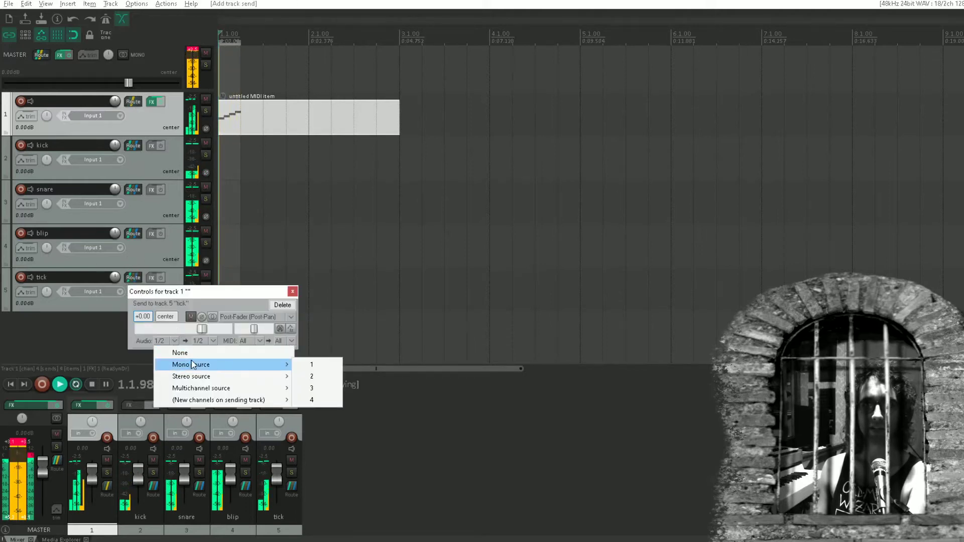
click(317, 400)
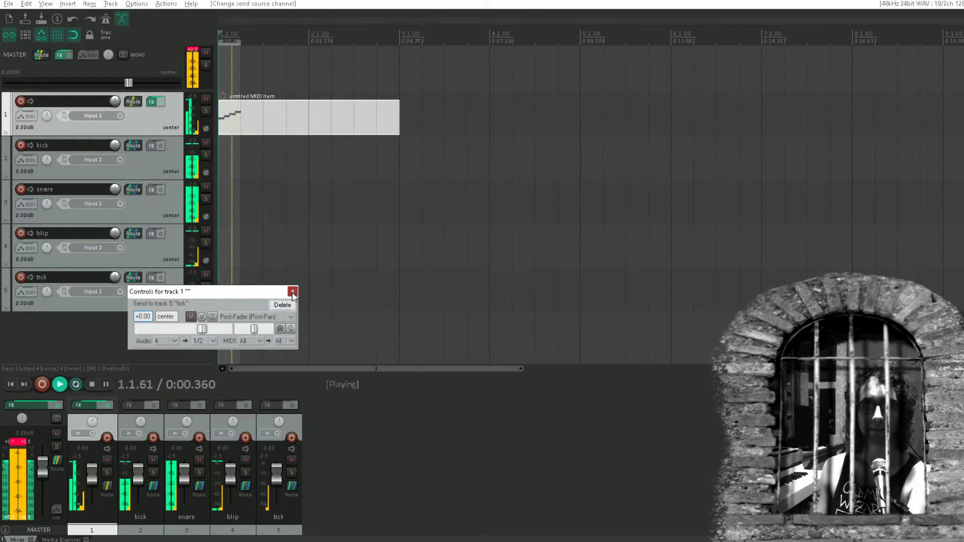
click(292, 292)
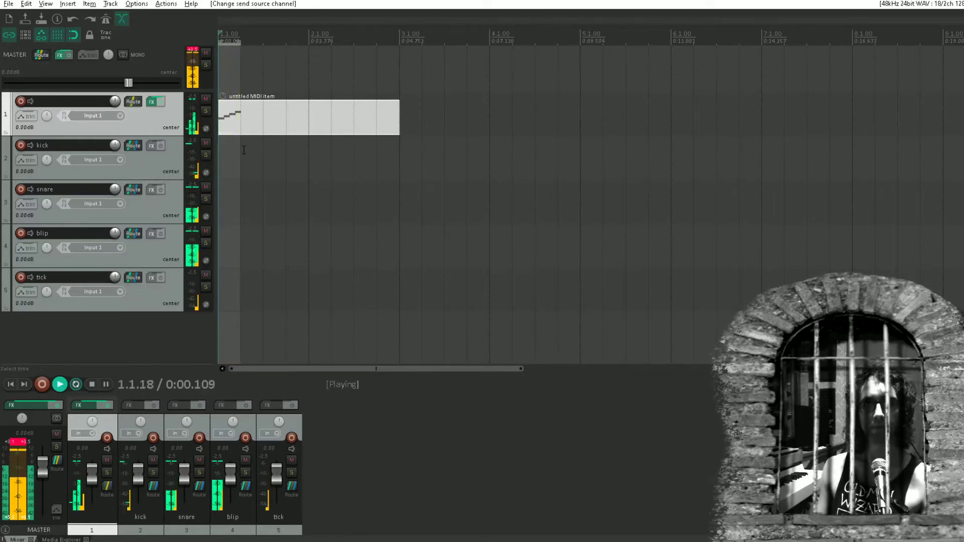
Stop playback and move all four notes of the MIDI item up one semitone, starting on the Kick row
key(space)
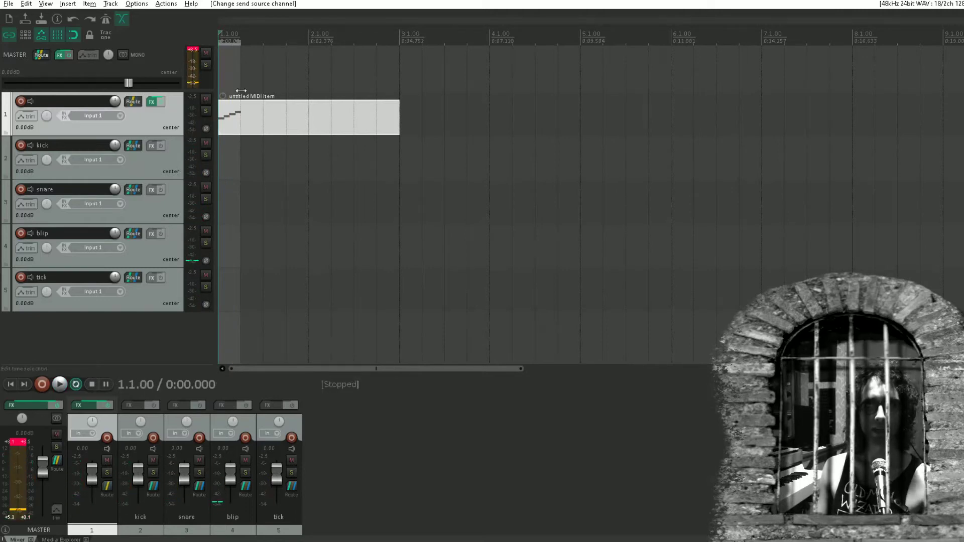
click(242, 118)
double_click(239, 111)
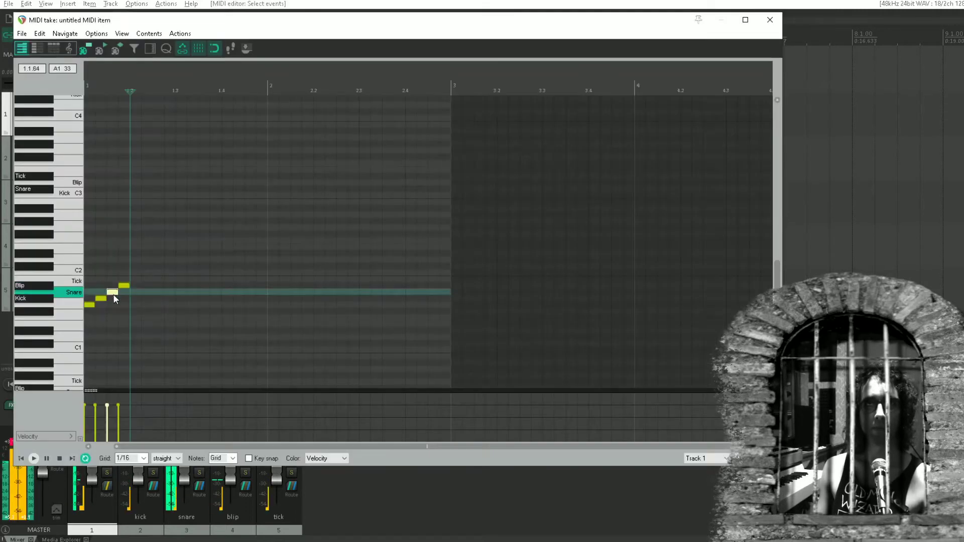
click(90, 305)
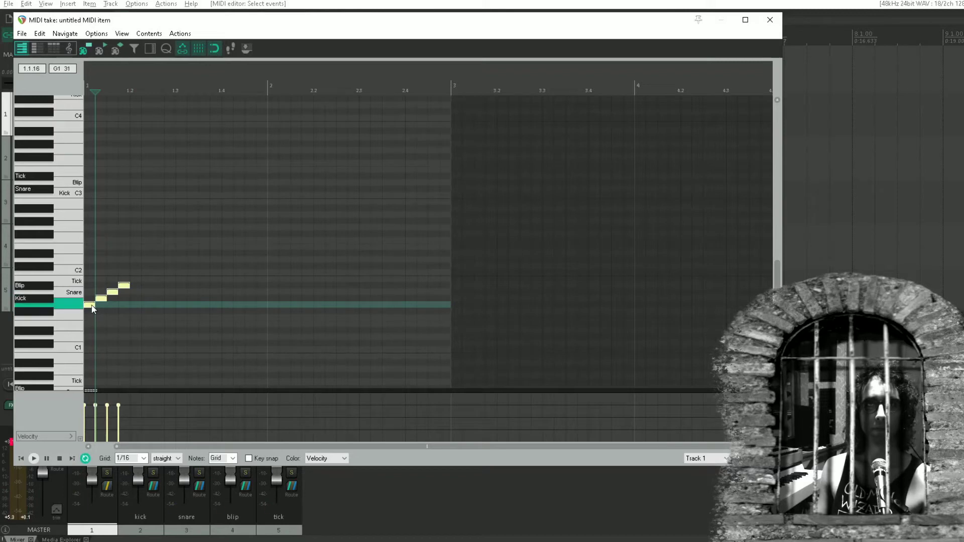
drag(92, 305, 92, 298)
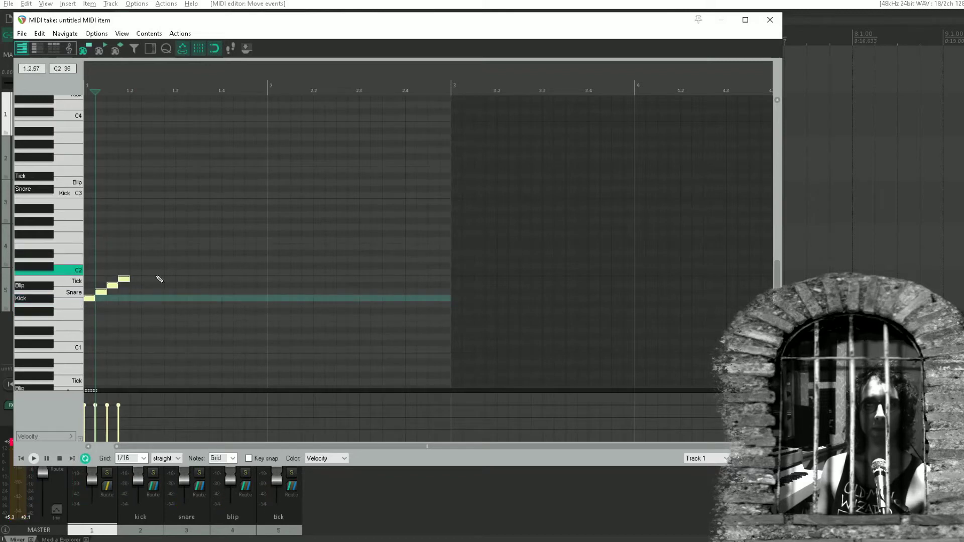
Close the MIDI editor, set a time selection over the first beat and play it back briefly
click(122, 280)
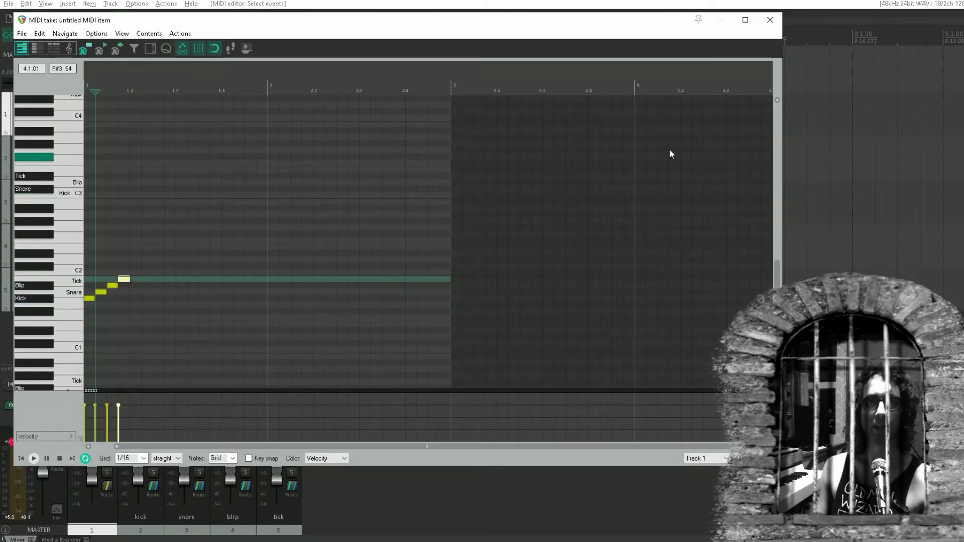
click(770, 20)
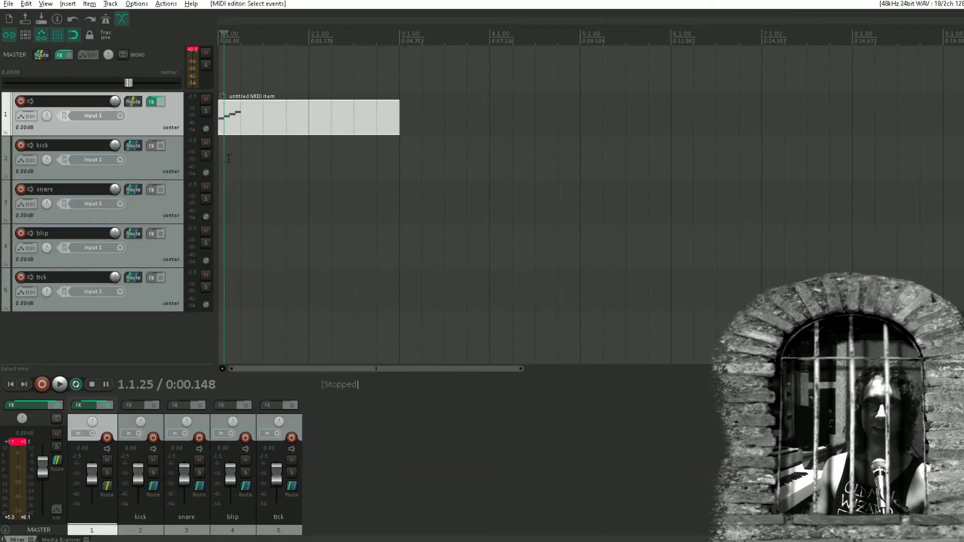
drag(228, 159, 240, 158)
key(space)
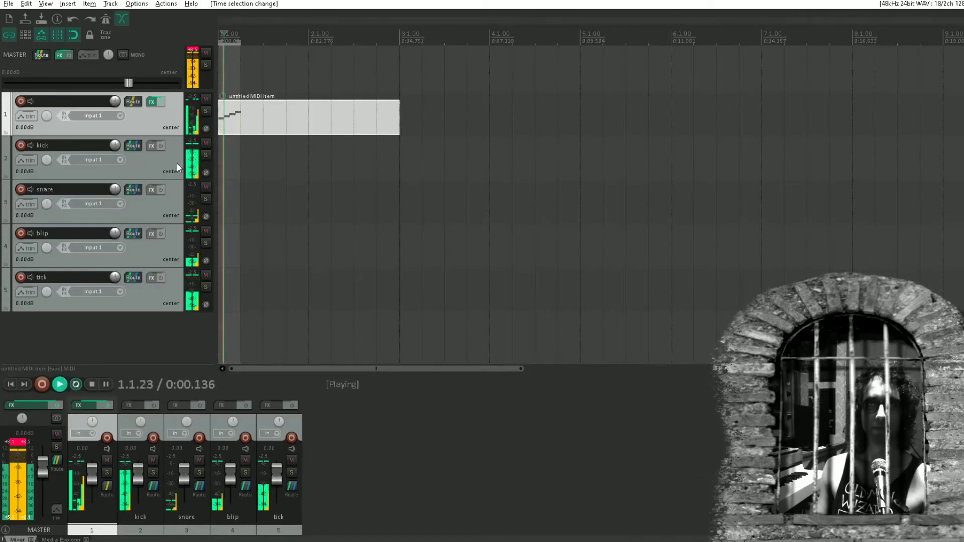
key(space)
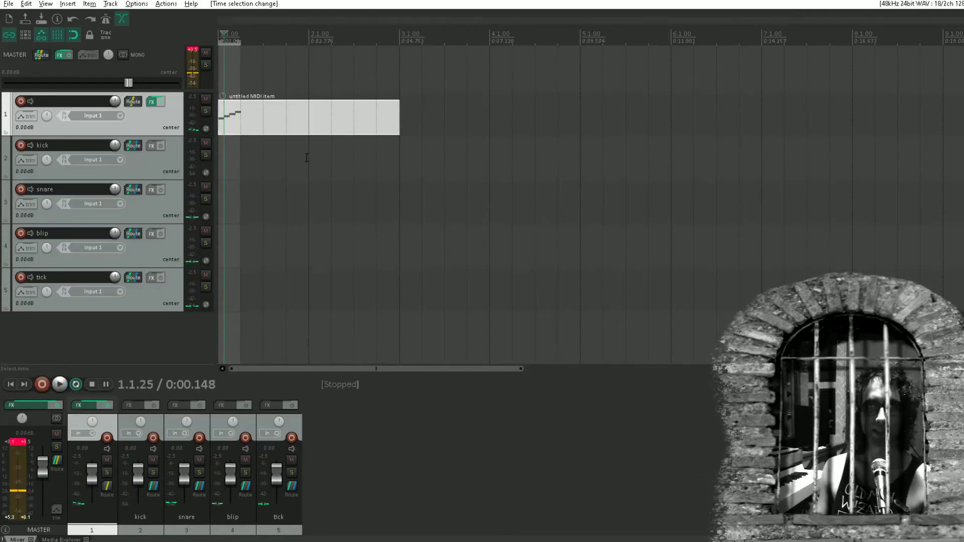
Reopen the MIDI item and delete its snare, blip and tick notes, keeping only the first kick note
click(224, 146)
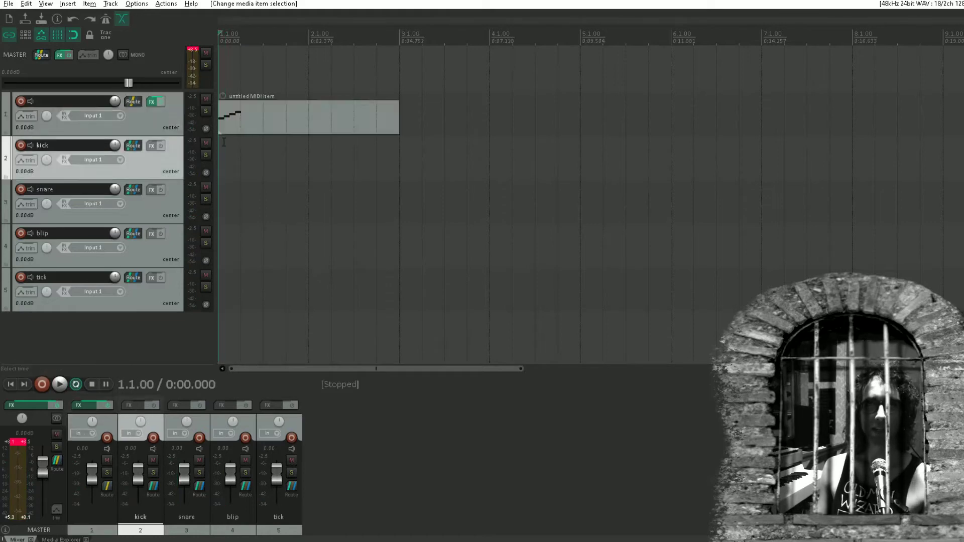
click(233, 133)
double_click(232, 133)
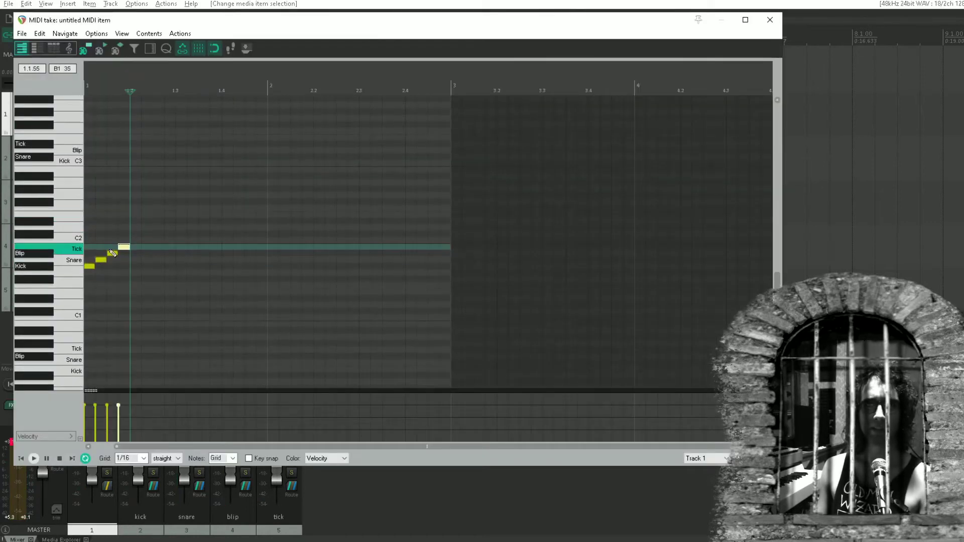
drag(146, 237, 92, 265)
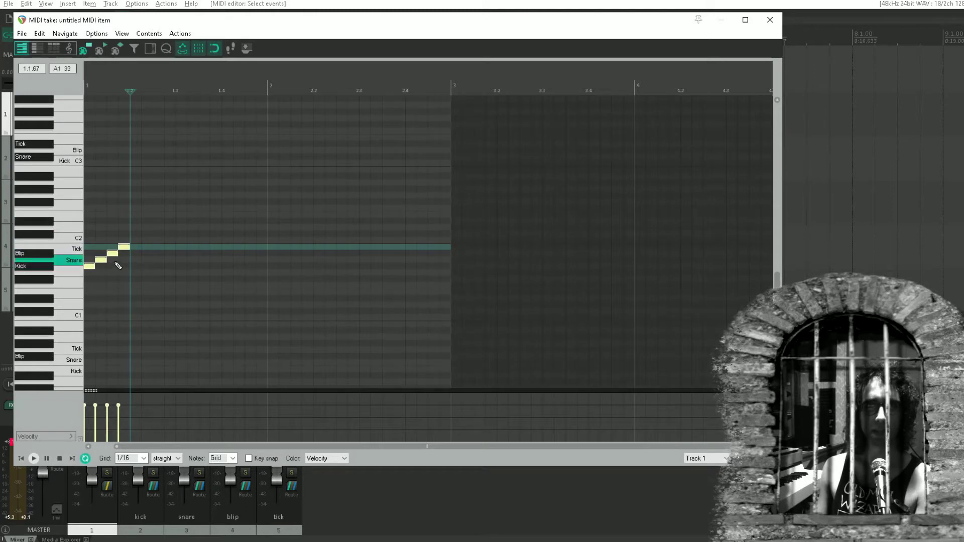
drag(141, 235, 102, 262)
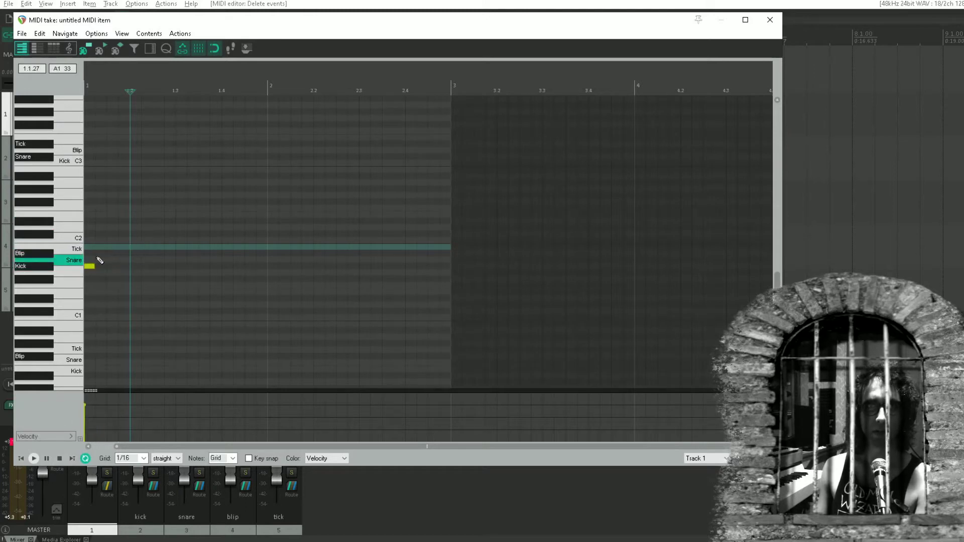
Add 1/16 snare notes on beats 1.2 and 1.4 and a kick note on beat 1.3
click(134, 260)
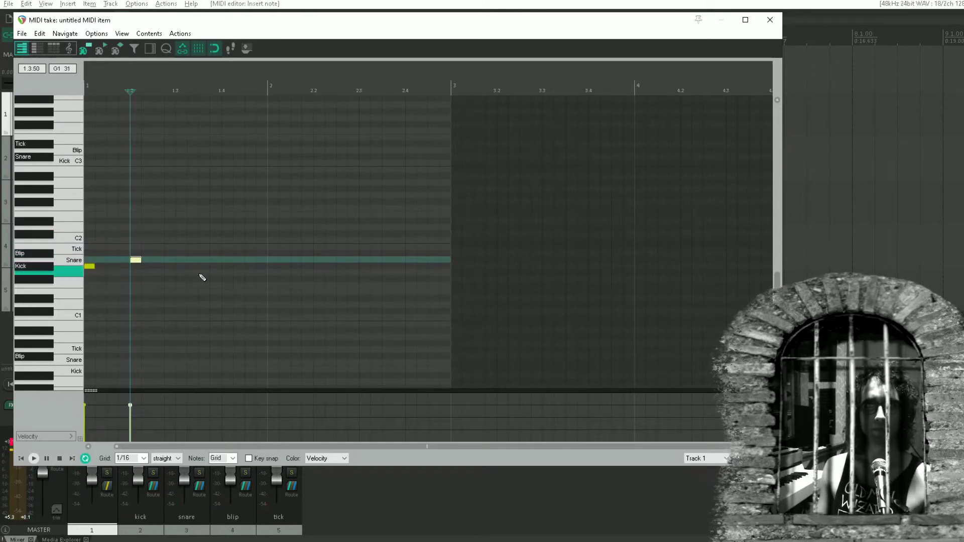
click(182, 267)
click(232, 263)
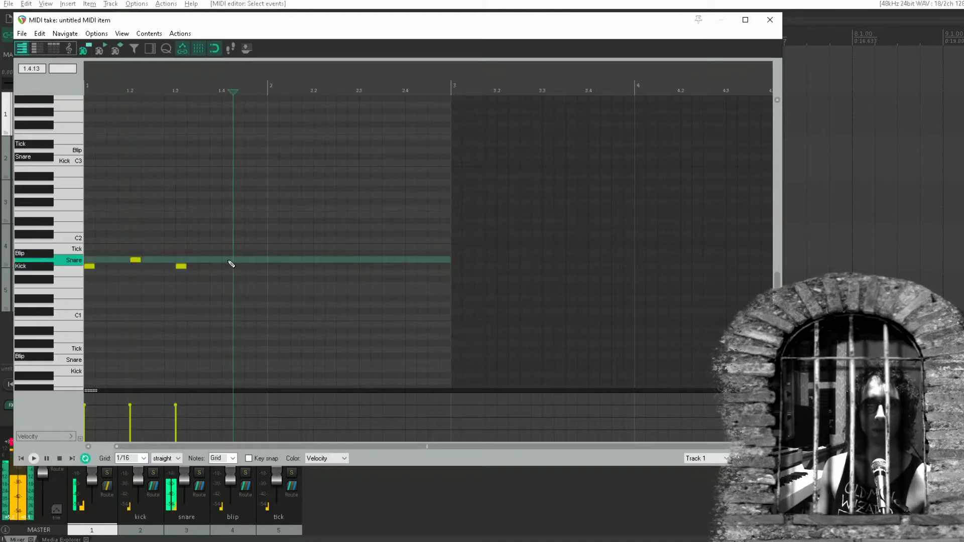
click(226, 260)
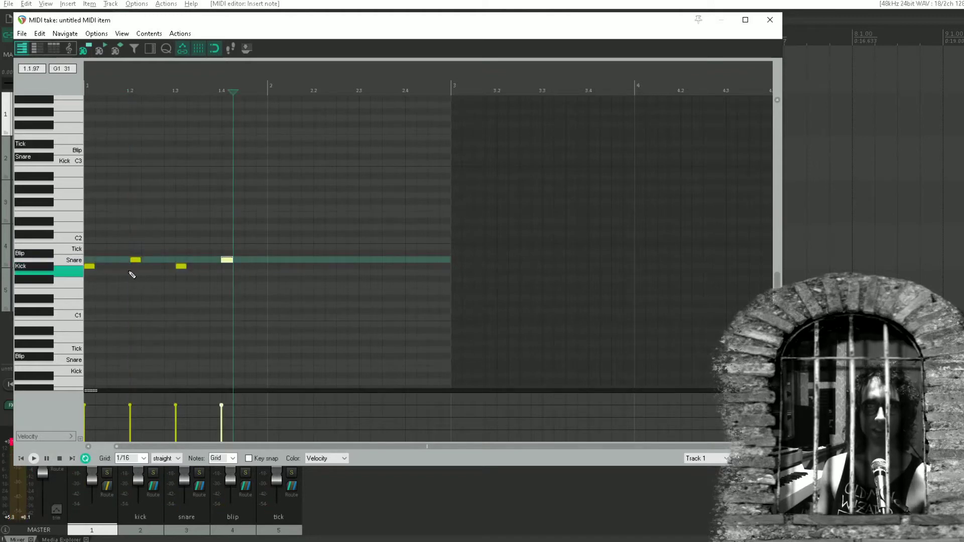
Add tick notes on every eighth of bar 1 and two blip notes on either side of the last tick
click(101, 248)
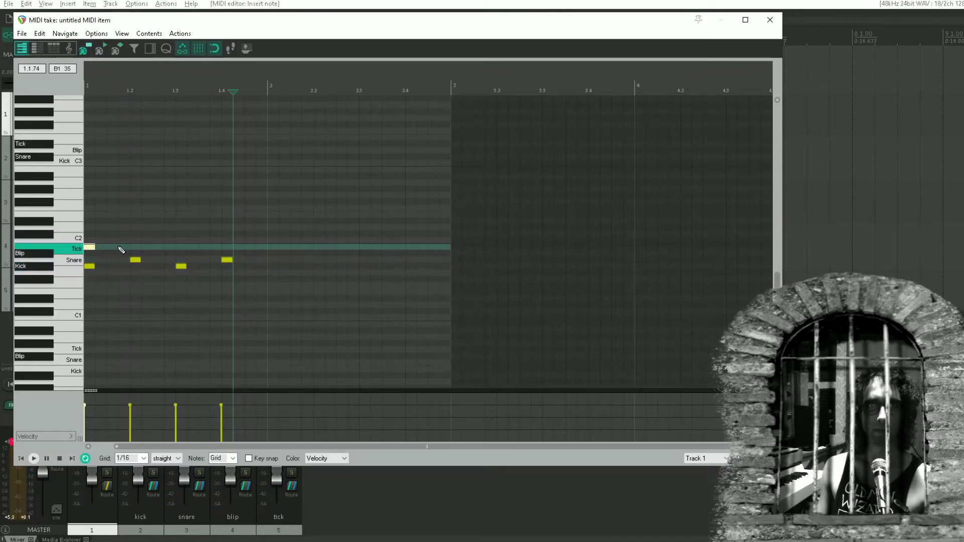
click(113, 248)
click(136, 248)
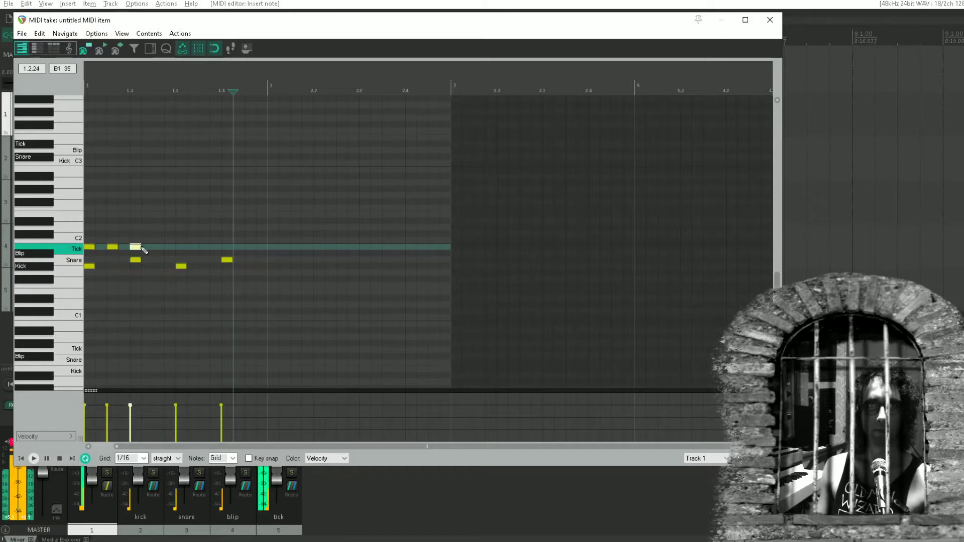
click(159, 248)
click(180, 248)
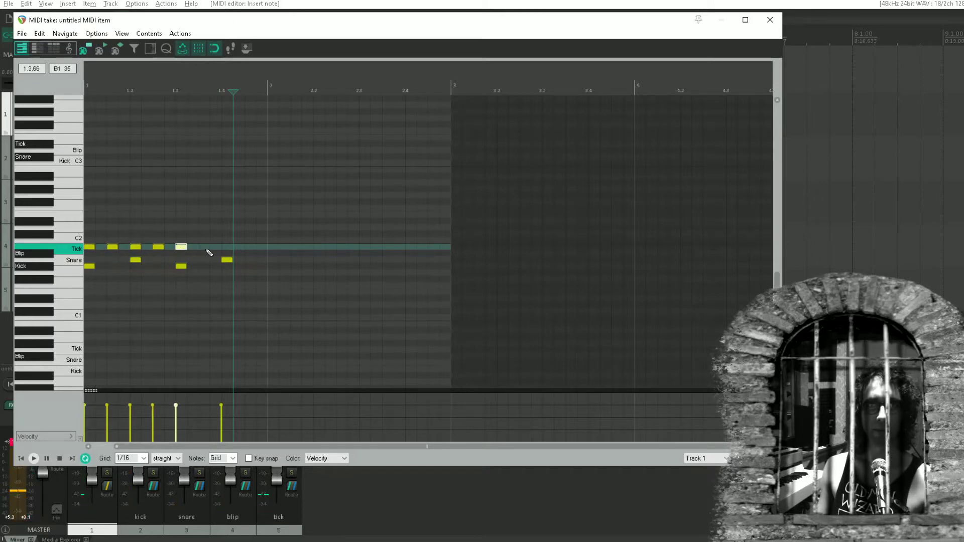
click(227, 248)
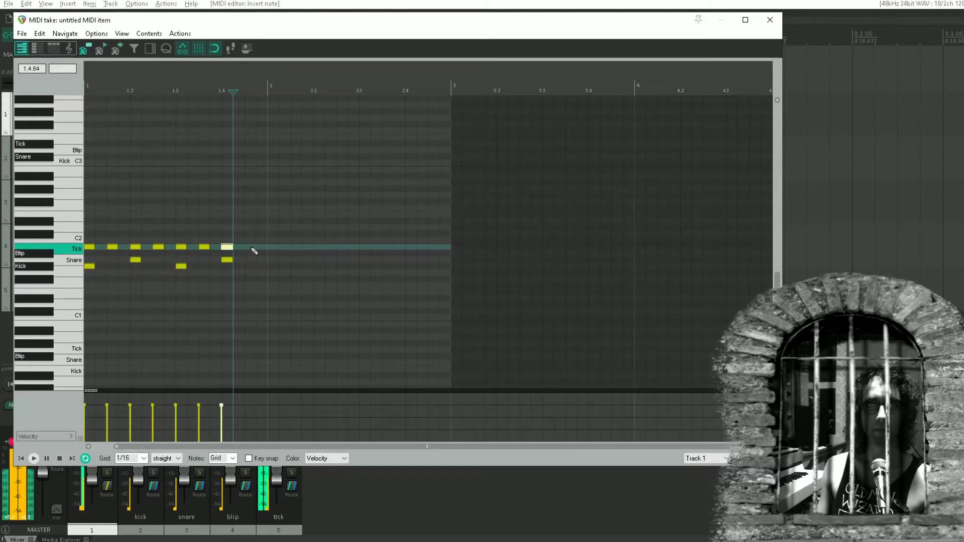
click(245, 247)
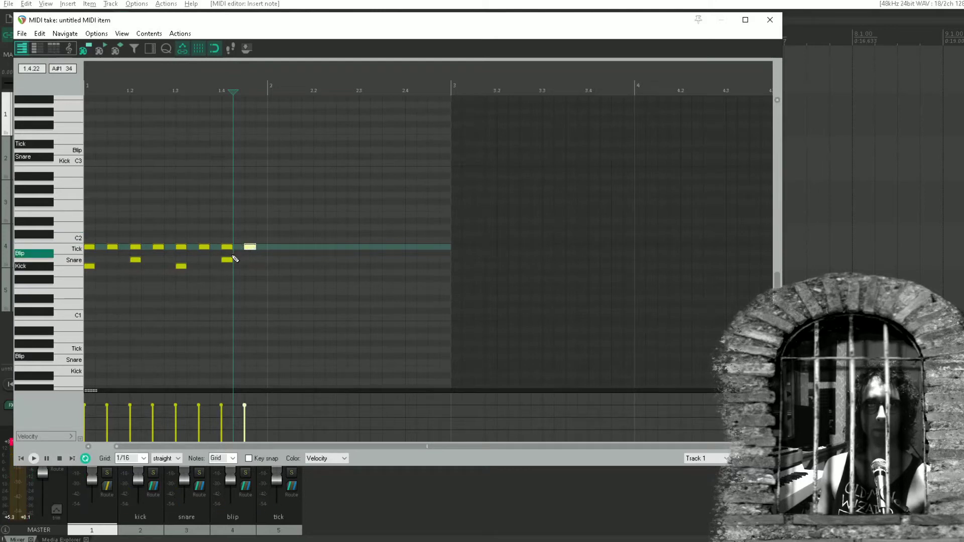
click(239, 253)
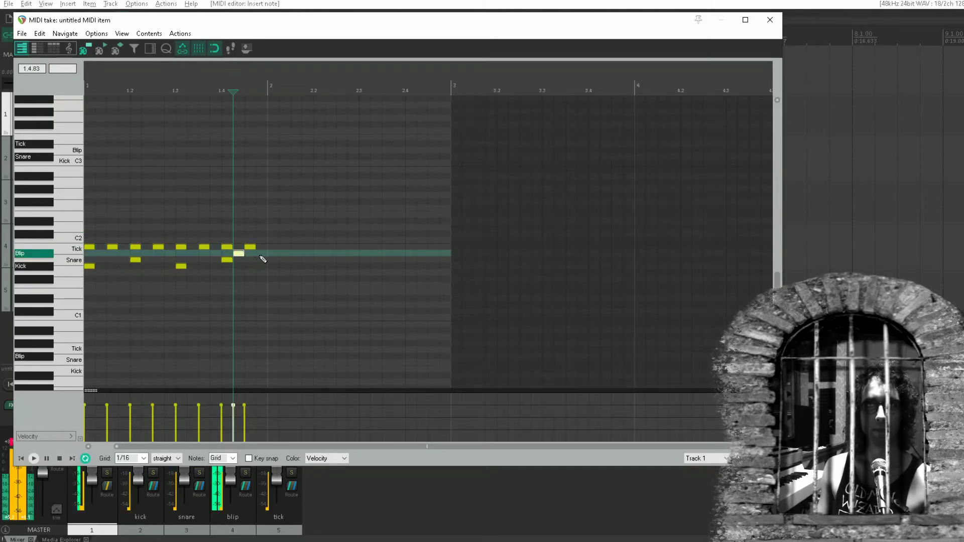
click(261, 253)
Copy all notes of bar 1, paste them at the start of bar 2 and close the MIDI editor
key(ctrl+a)
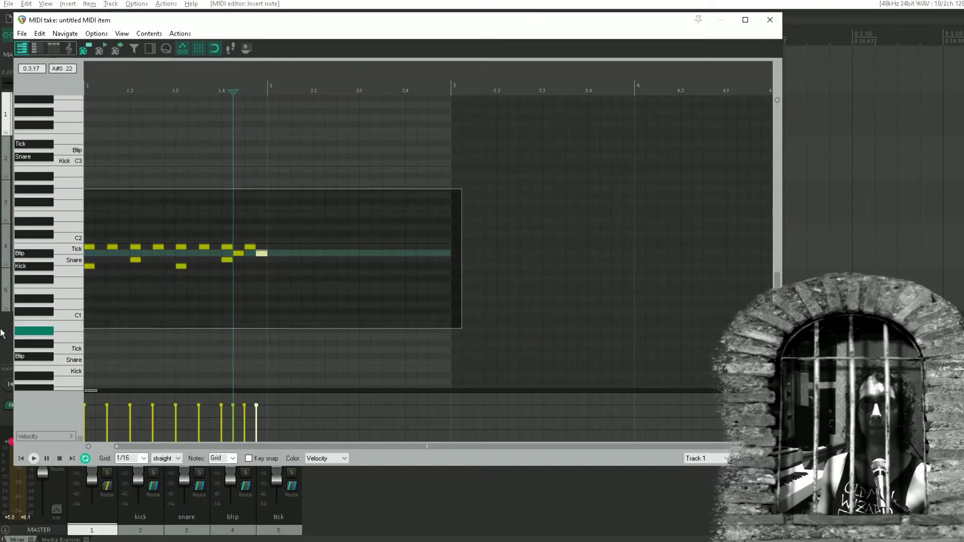
key(ctrl+c)
key(ctrl+v)
click(766, 20)
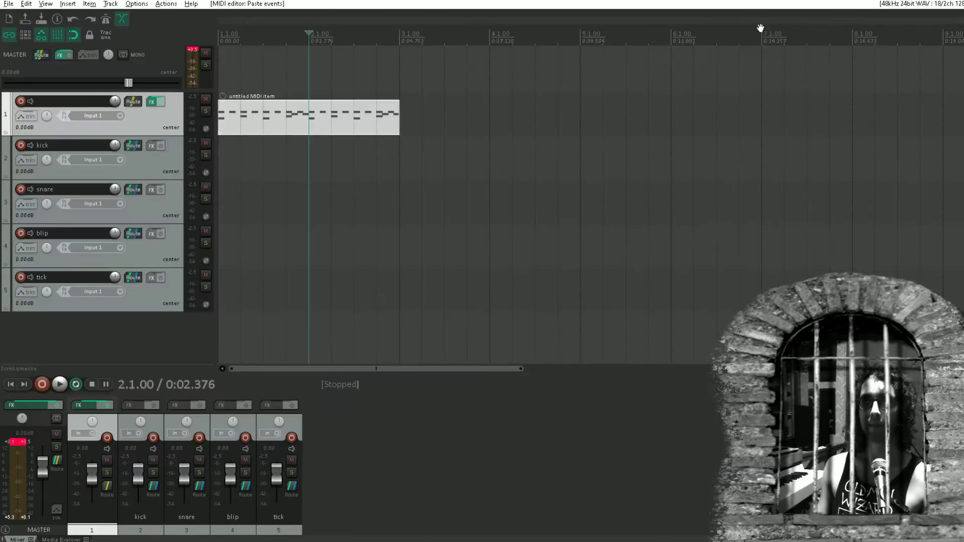
Play the two-bar drum pattern from the start of the project and stop playback
click(219, 162)
key(space)
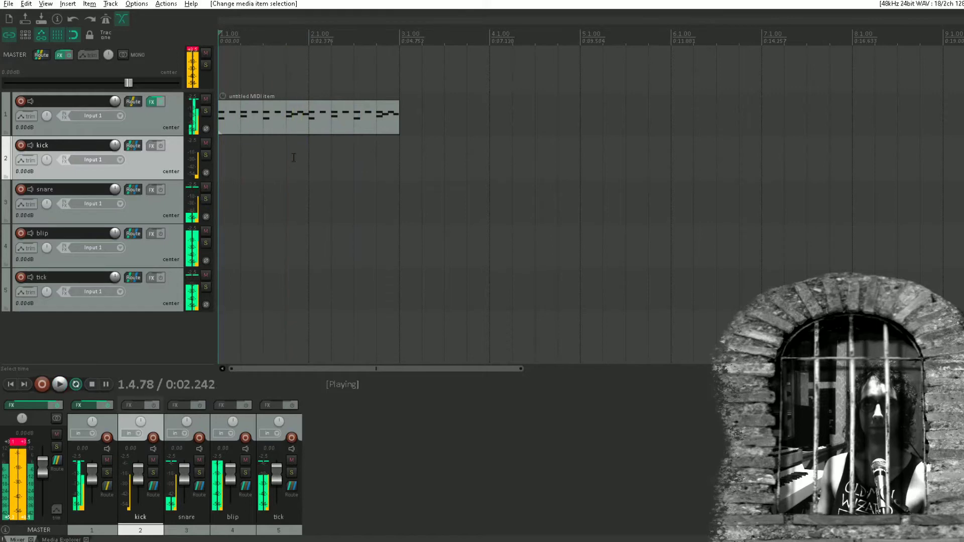
key(space)
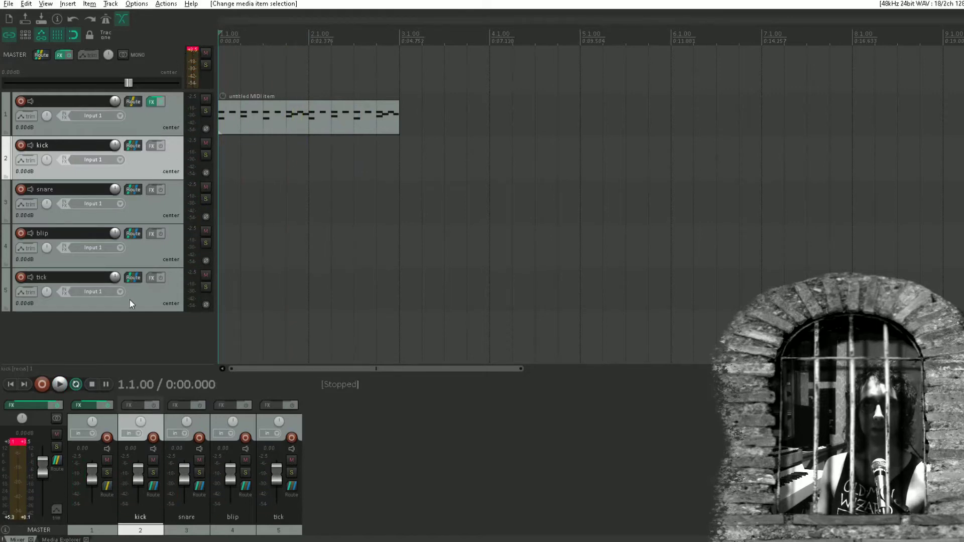
Lower the kick, snare, blip and tick tracks together to -5.84 dB and replay the pattern to check the reset master meter
shift+click(137, 282)
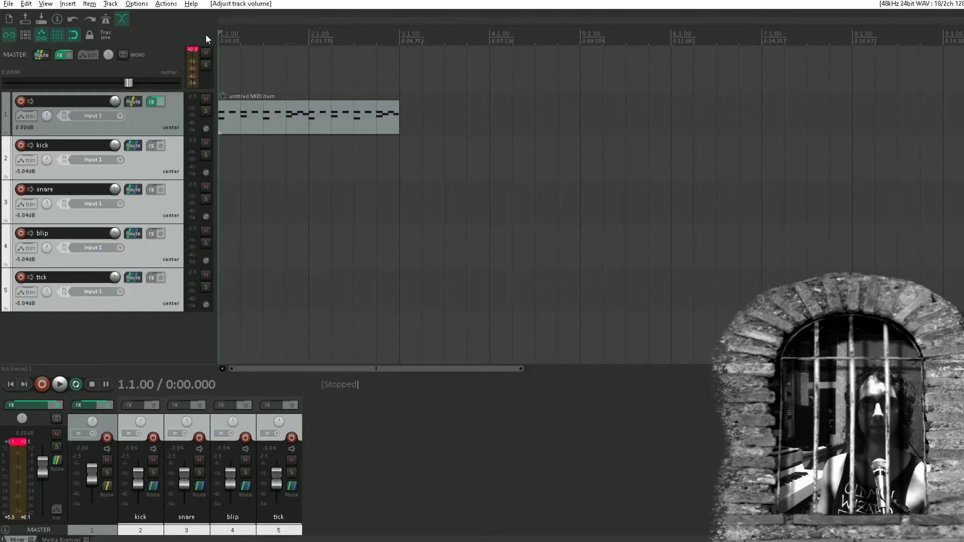
click(194, 50)
key(space)
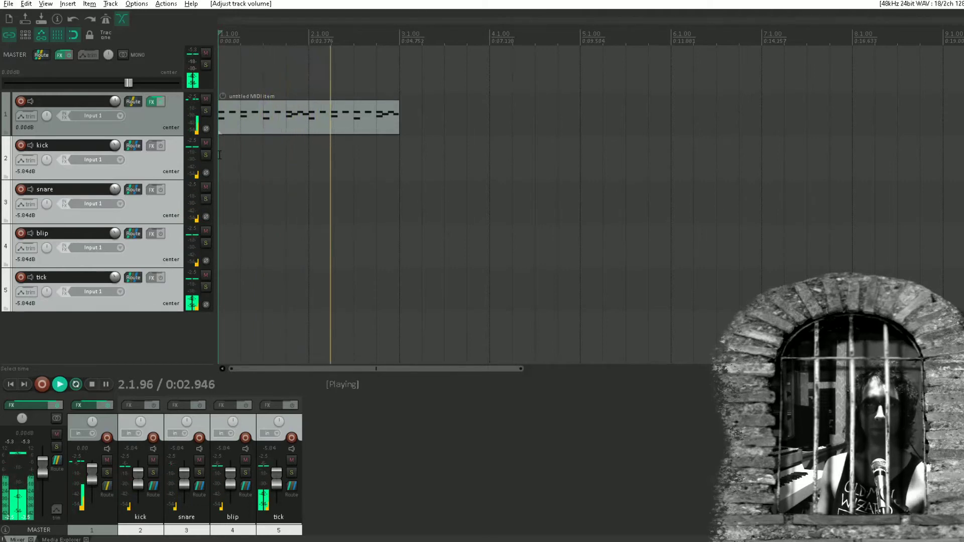
key(space)
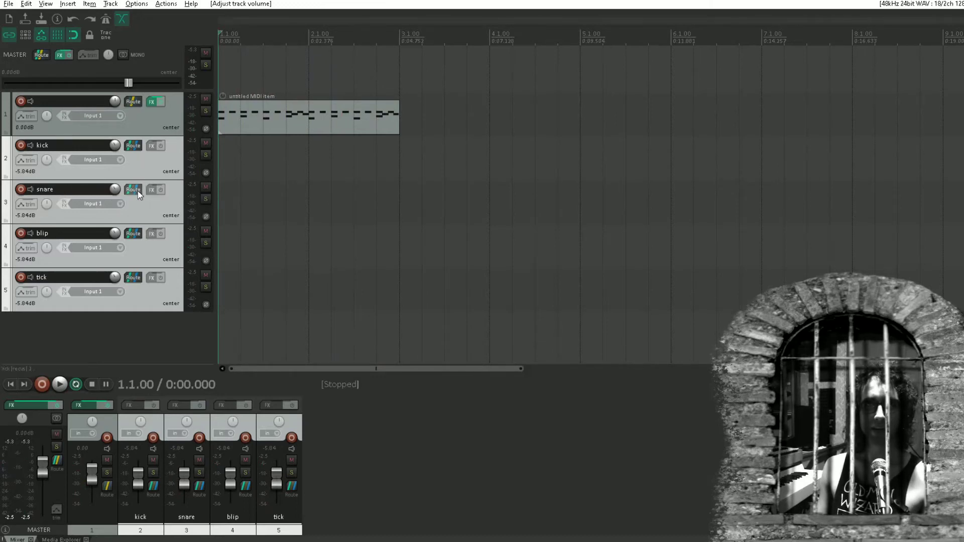
Add the ReaEQ effect to the snare track and move its window clear of the track list
click(151, 190)
drag(187, 34, 283, 136)
click(524, 145)
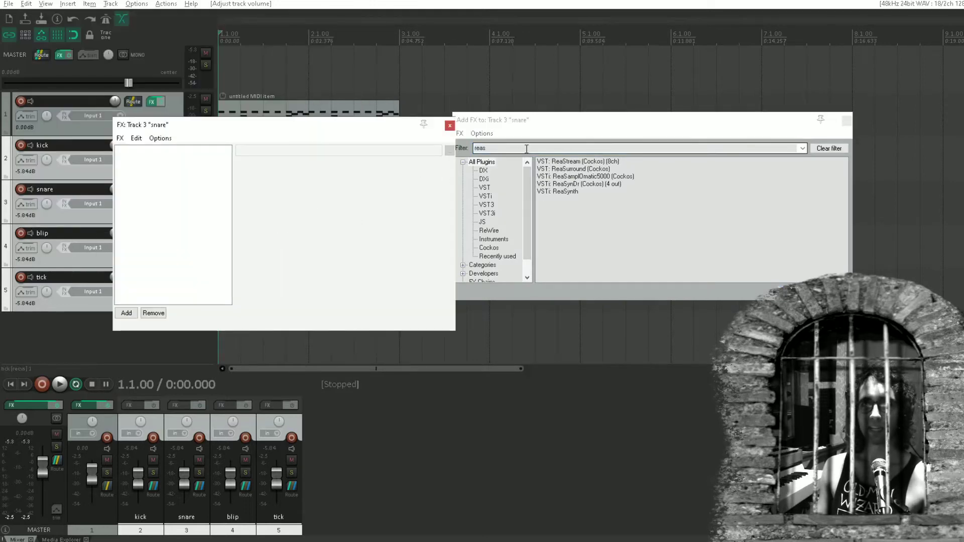
text(rea)
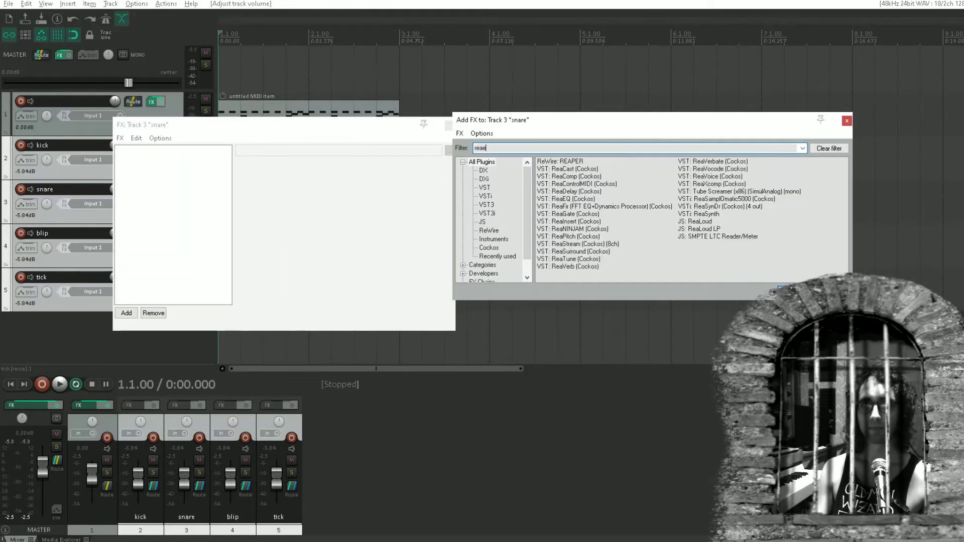
text(e)
double_click(566, 162)
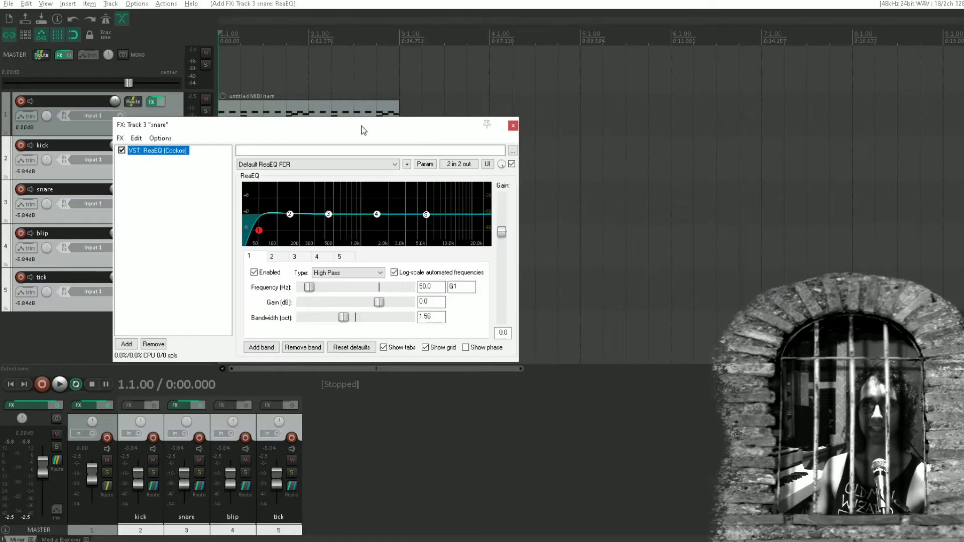
drag(351, 127, 600, 152)
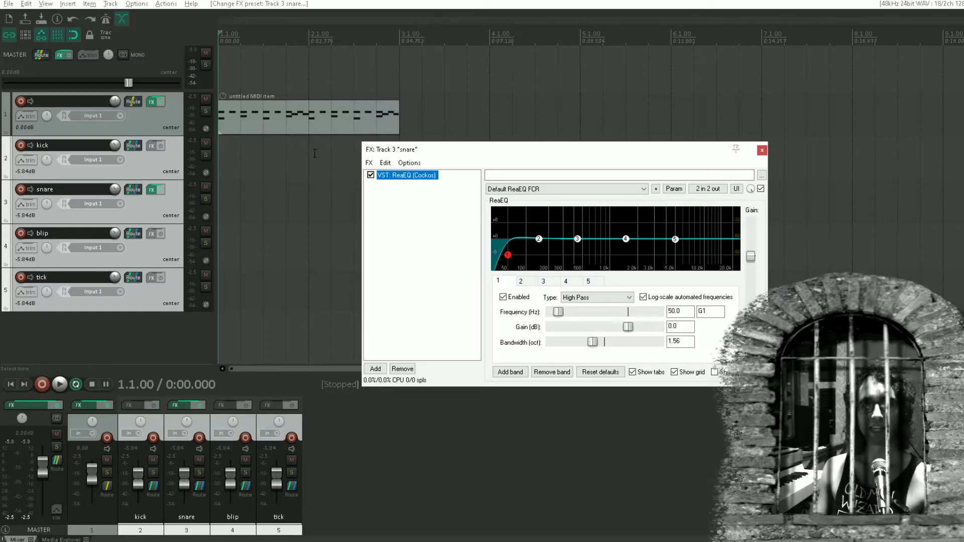
During playback, set the snare EQ's high-pass to 166.9 Hz and its high shelf to 2745.2 Hz at -4.6 dB
key(space)
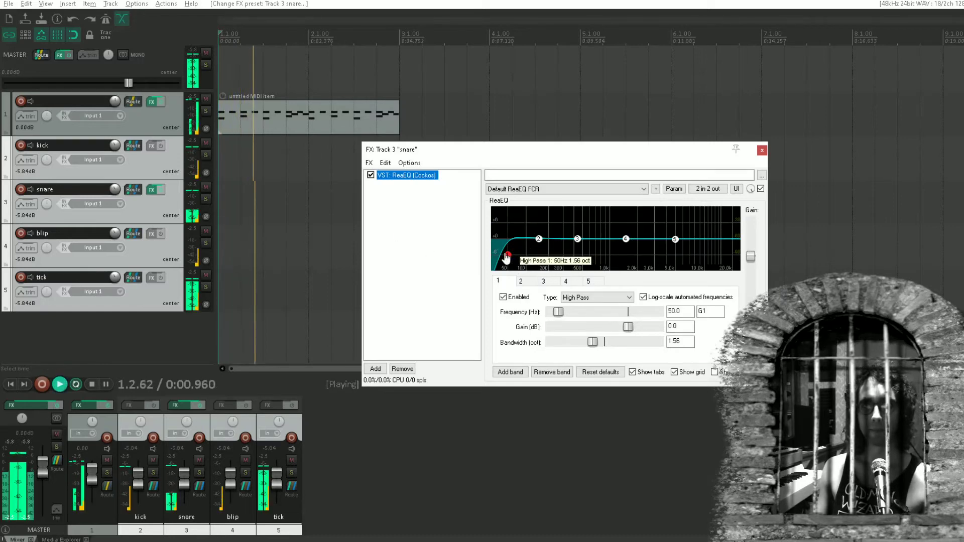
drag(508, 255, 540, 274)
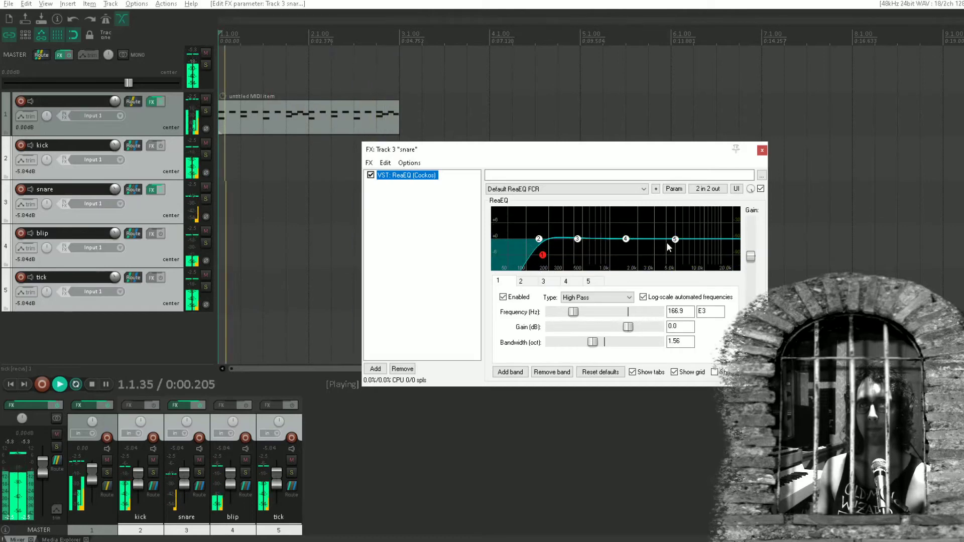
drag(674, 239, 647, 258)
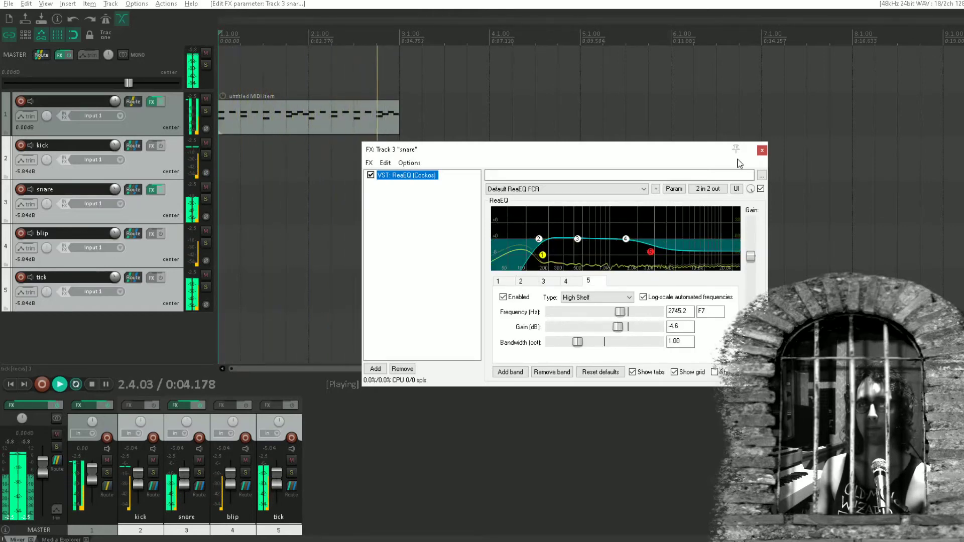
click(151, 189)
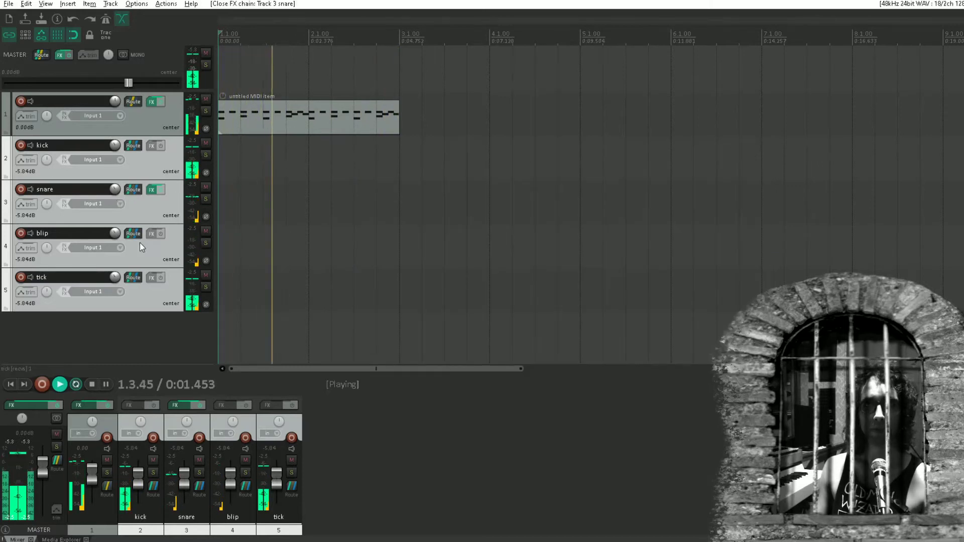
Try ReaEQ on the blip track with its high-pass band at 20 Hz and remove the effect
click(151, 233)
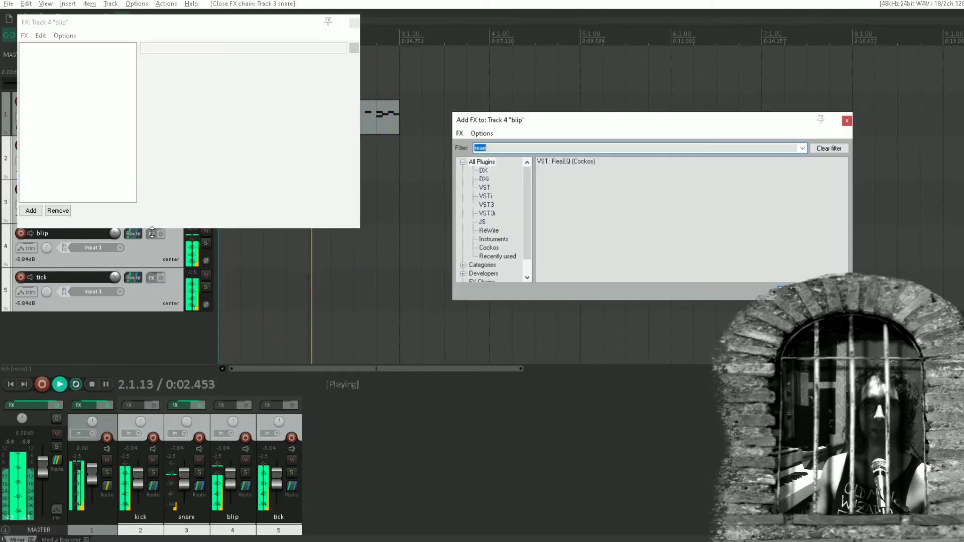
double_click(555, 161)
drag(163, 128, 99, 189)
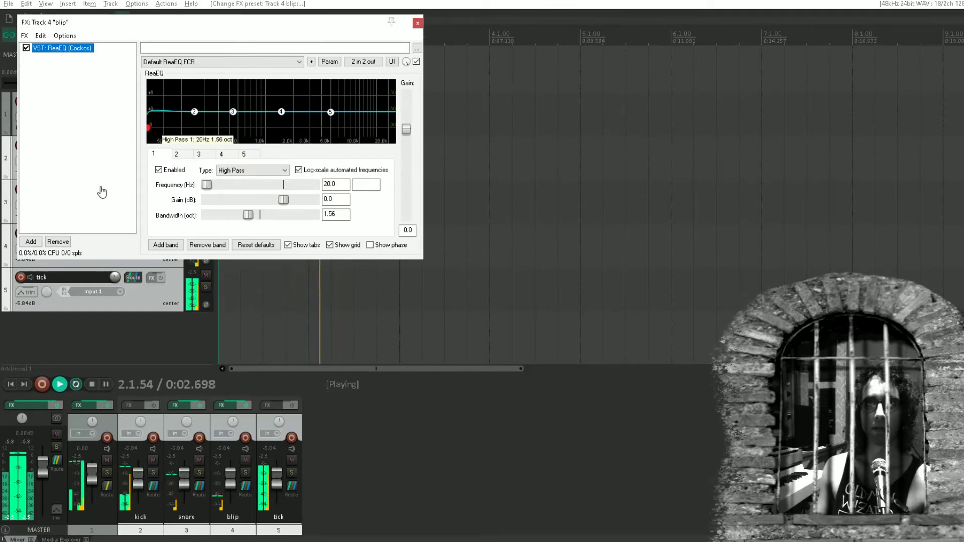
key(Delete)
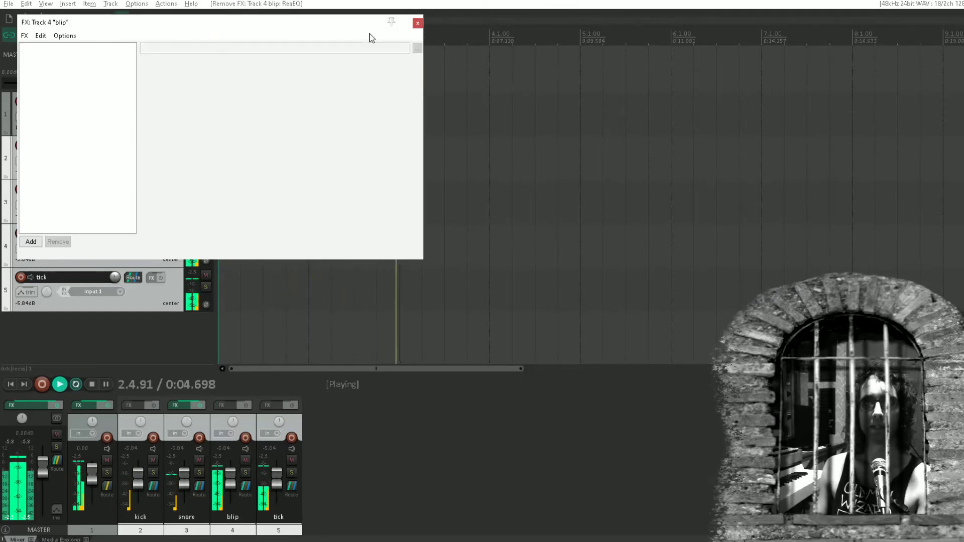
Close the blip effects window, add ReaEQ to the tick track and set its high-pass band to 1667.8 Hz
click(417, 23)
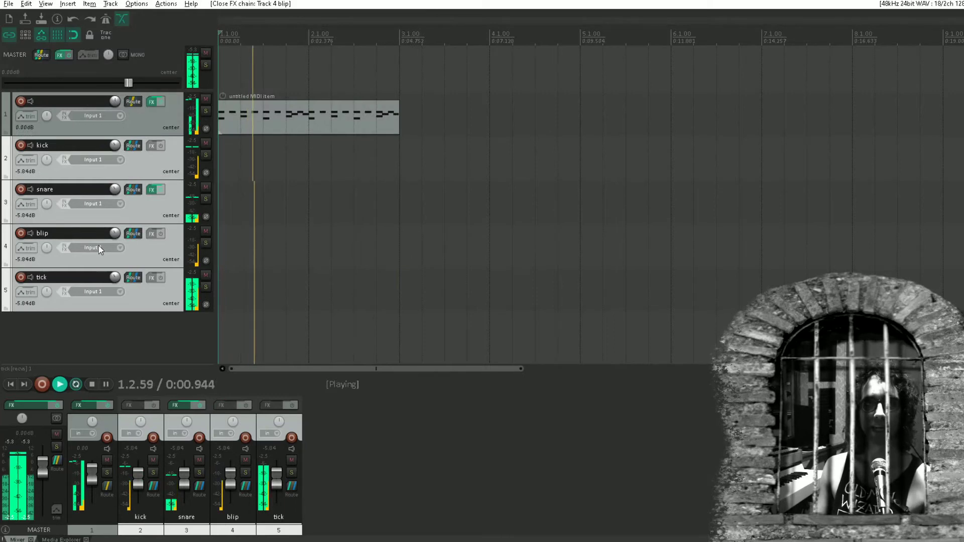
click(151, 275)
double_click(572, 161)
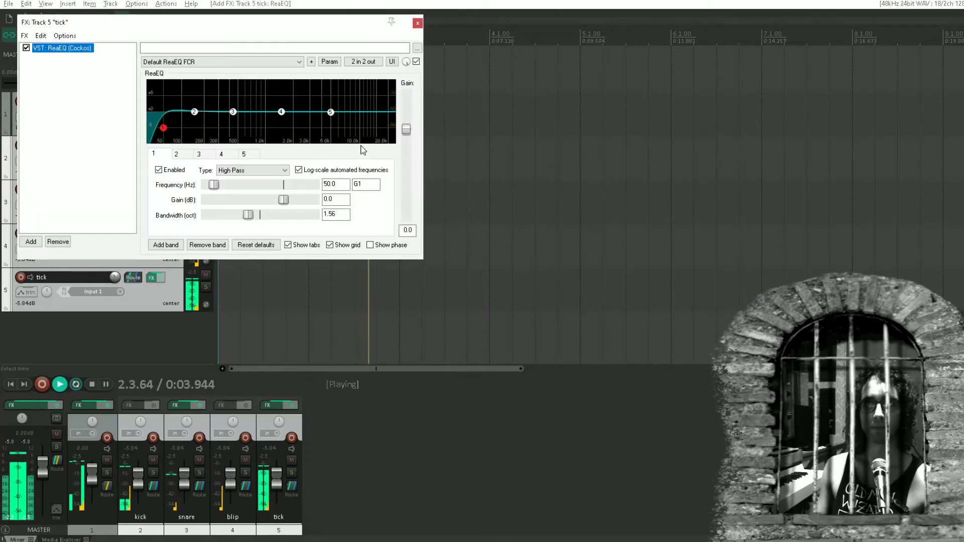
drag(163, 138, 285, 173)
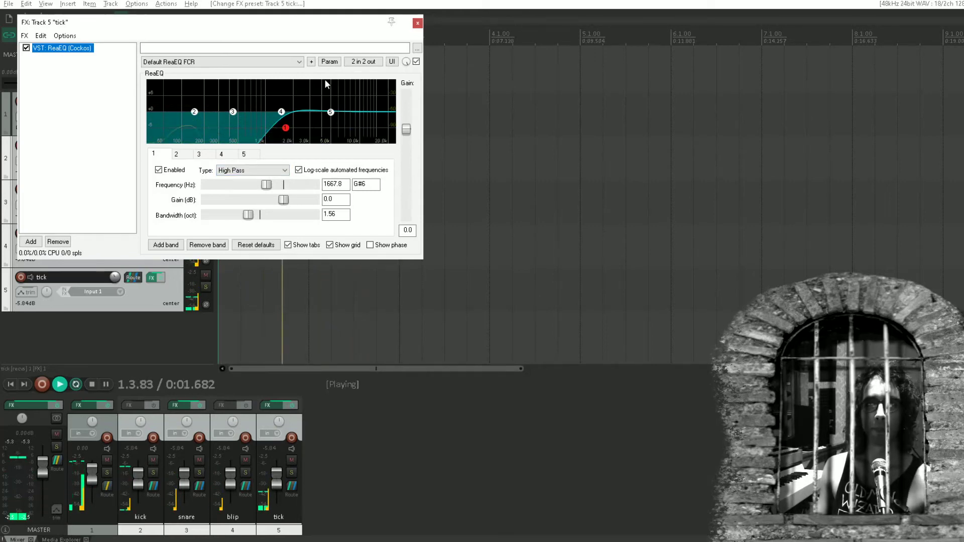
Load the Filters preset in the tick track's ReaEQ, raise its high-pass band and set its low-pass band to 8960.9 Hz
click(300, 62)
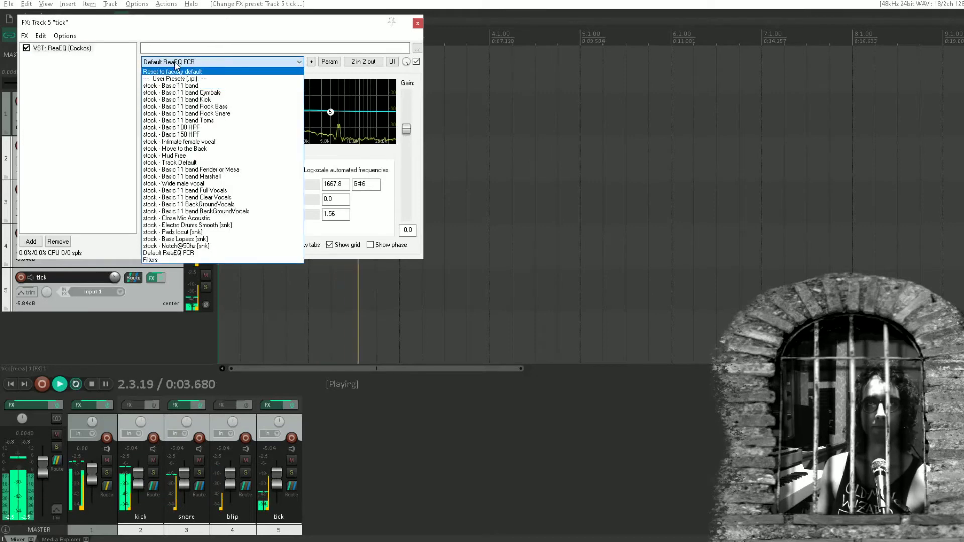
click(300, 61)
click(211, 62)
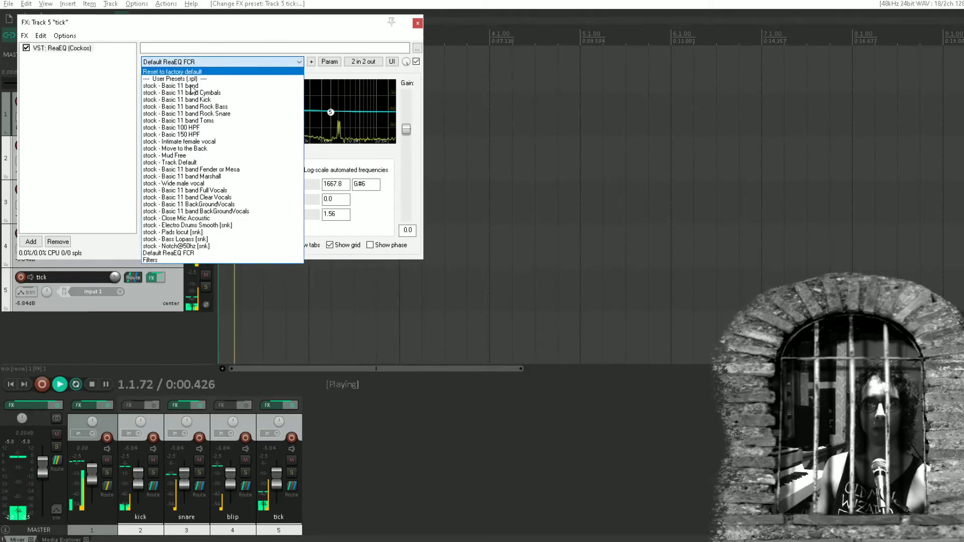
click(150, 260)
drag(164, 129, 358, 133)
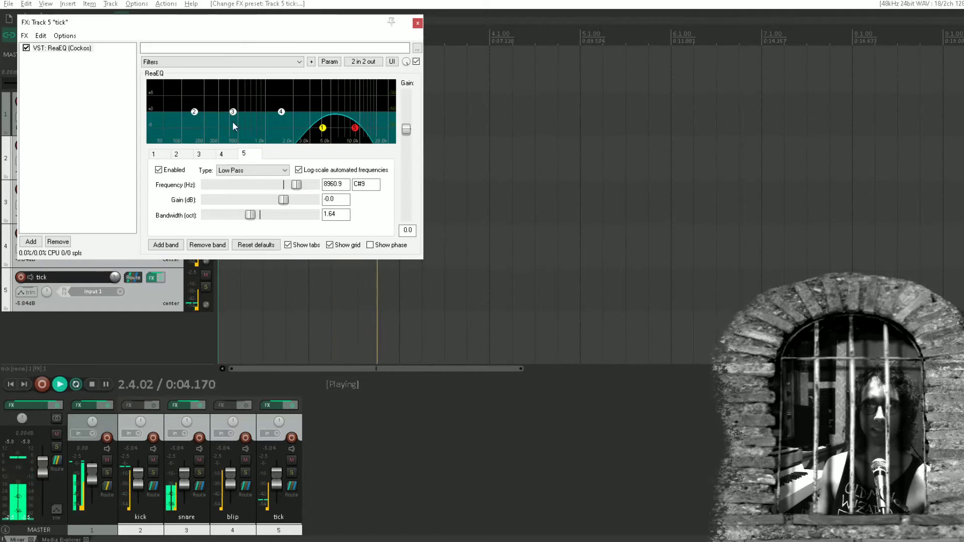
click(415, 25)
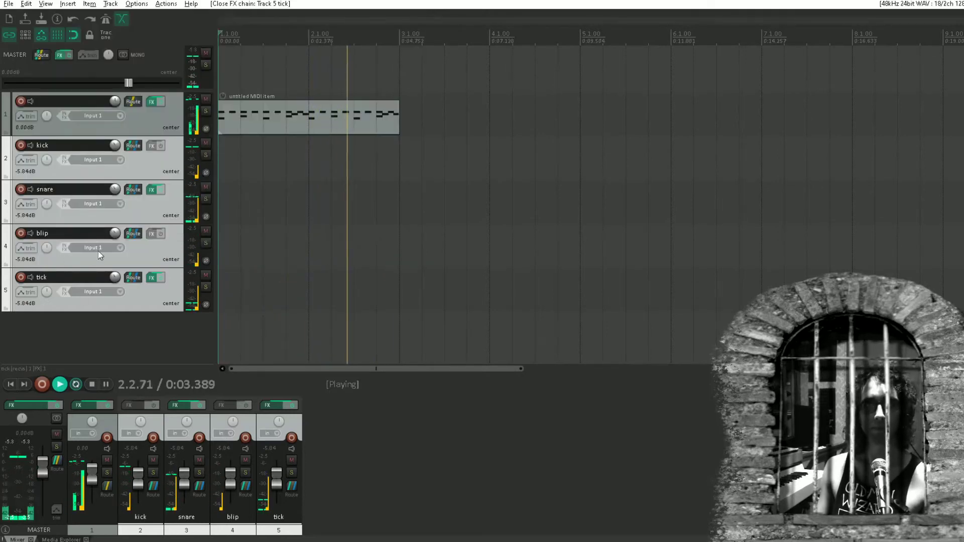
Add ReaEQ to the blip track with its high-pass band at 502.3 Hz and close the effects window
click(141, 245)
click(150, 234)
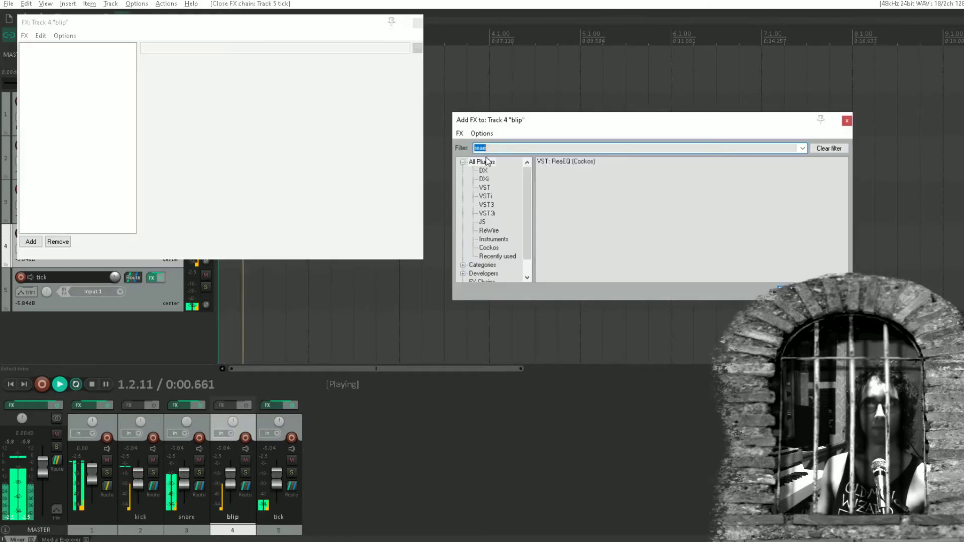
double_click(557, 160)
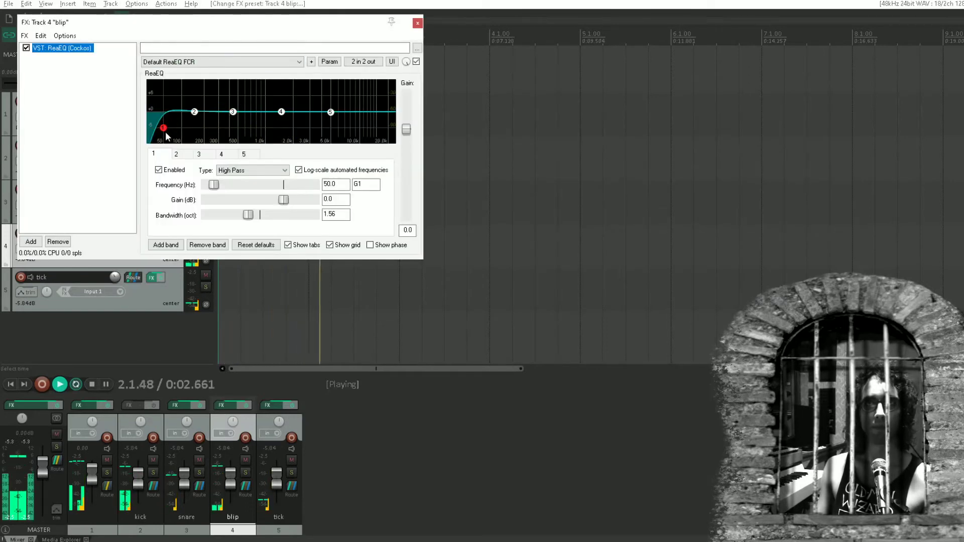
drag(163, 127, 242, 174)
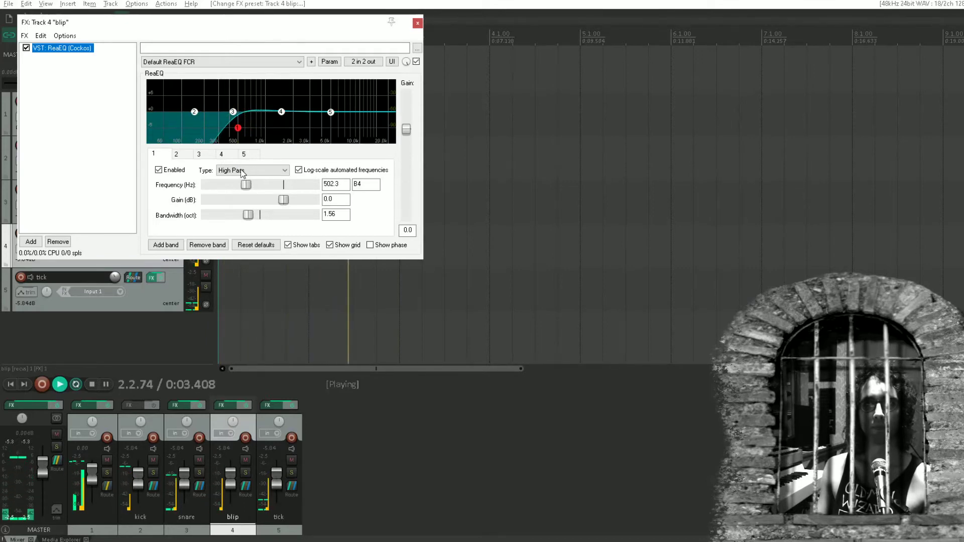
click(417, 23)
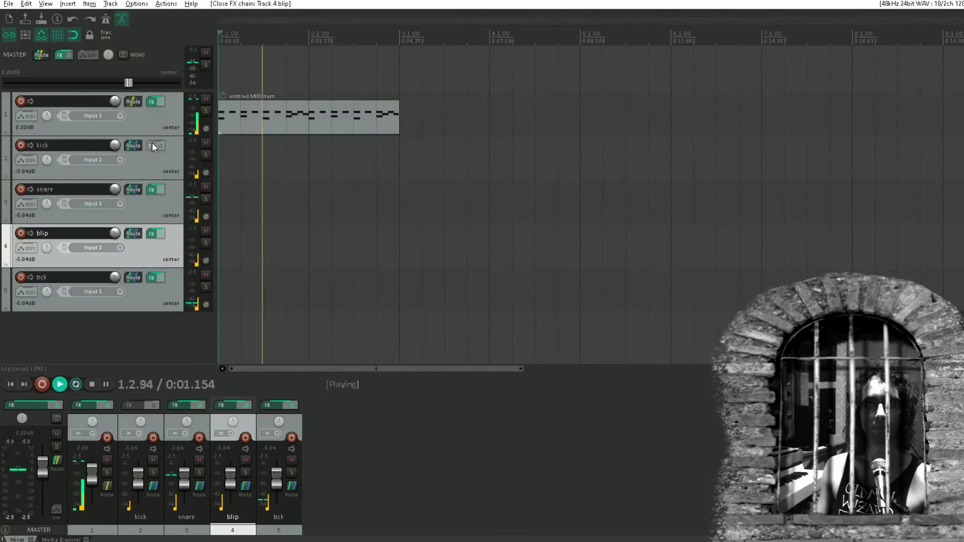
Add ReaEQ to the kick track, raise its high-pass band slightly and boost band 4 by 8.6 dB at 1018.9 Hz
click(152, 143)
double_click(552, 161)
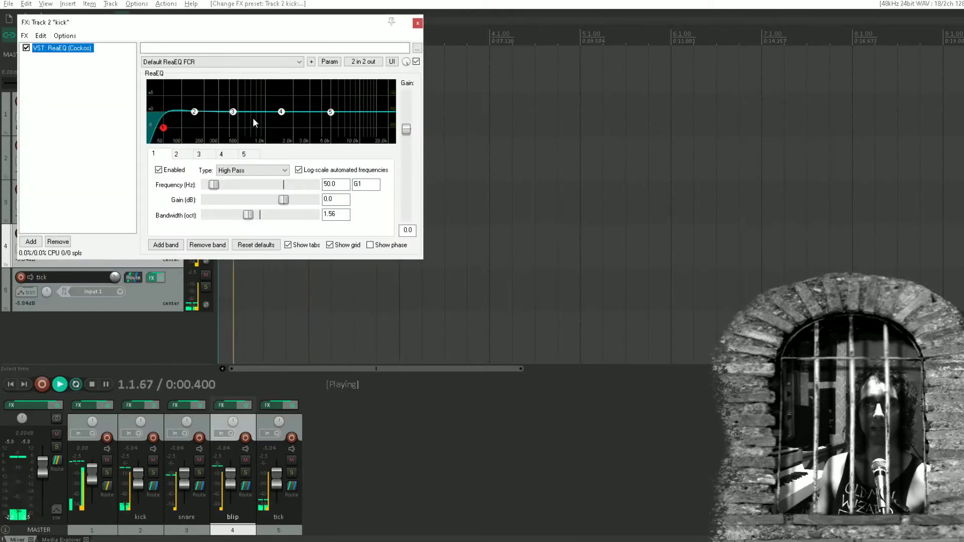
drag(171, 127, 180, 128)
drag(281, 111, 266, 95)
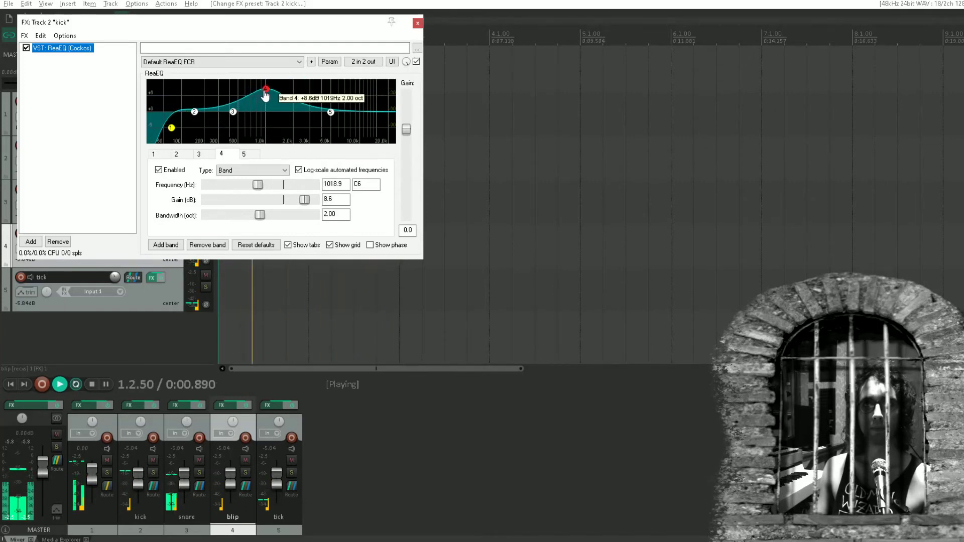
click(417, 23)
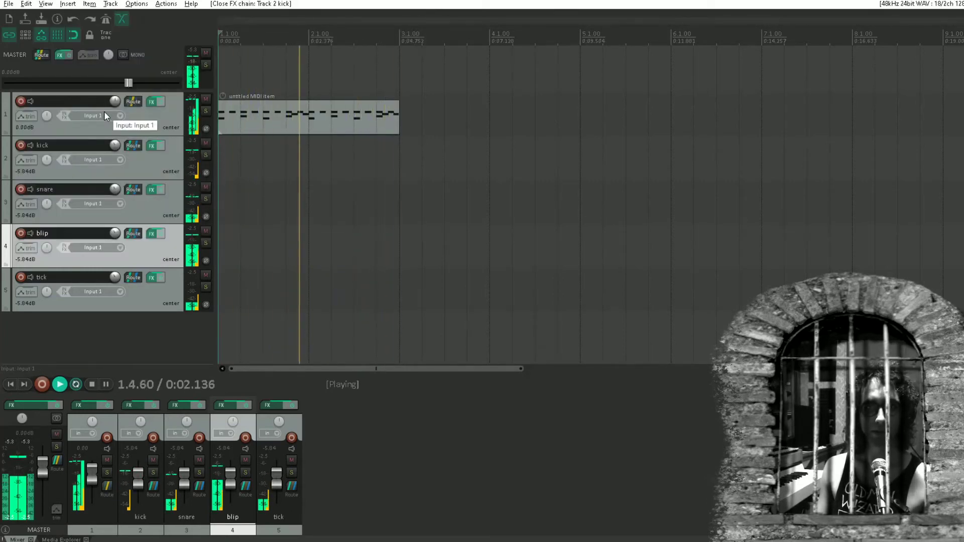
Add the JS: Saturation effect after ReaSynDr on track 1 and set its amount to 64%
click(151, 104)
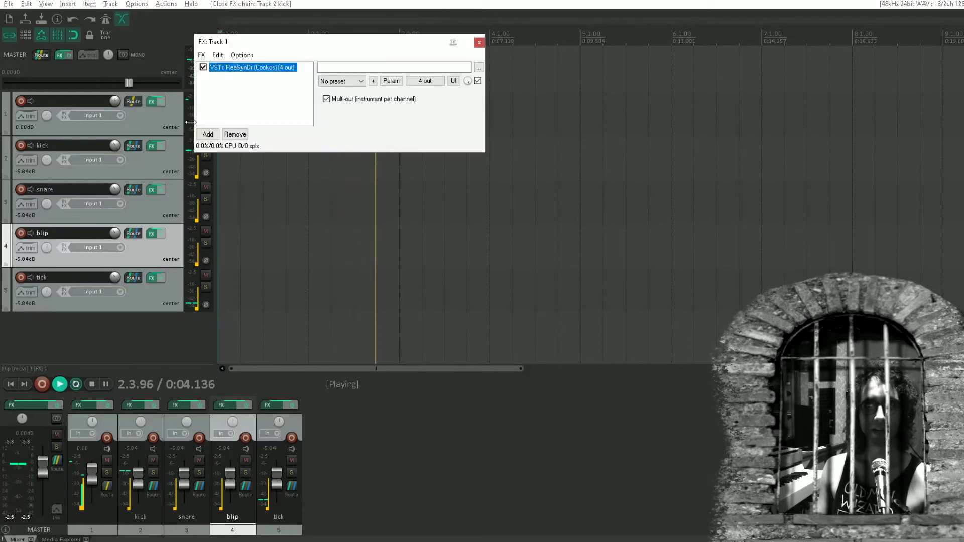
double_click(247, 116)
text(sat)
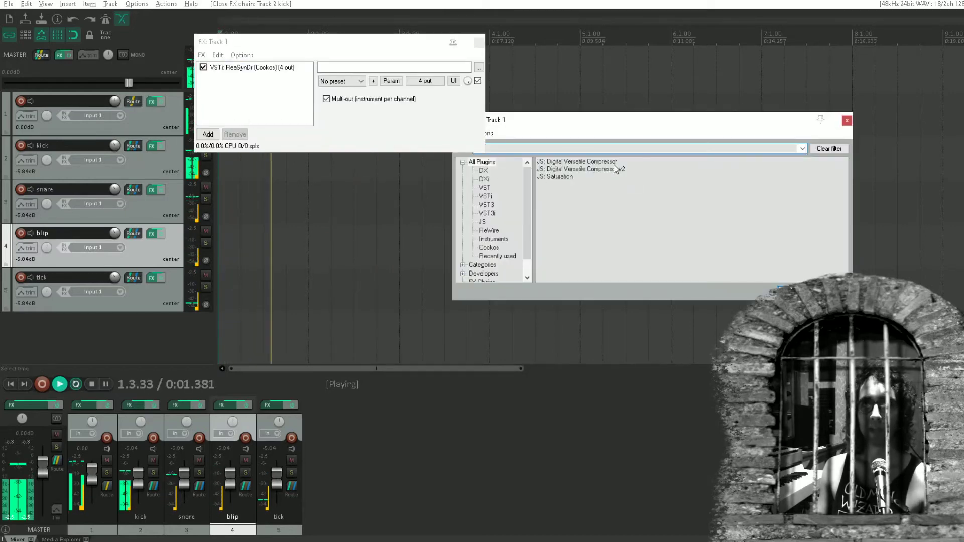
double_click(559, 176)
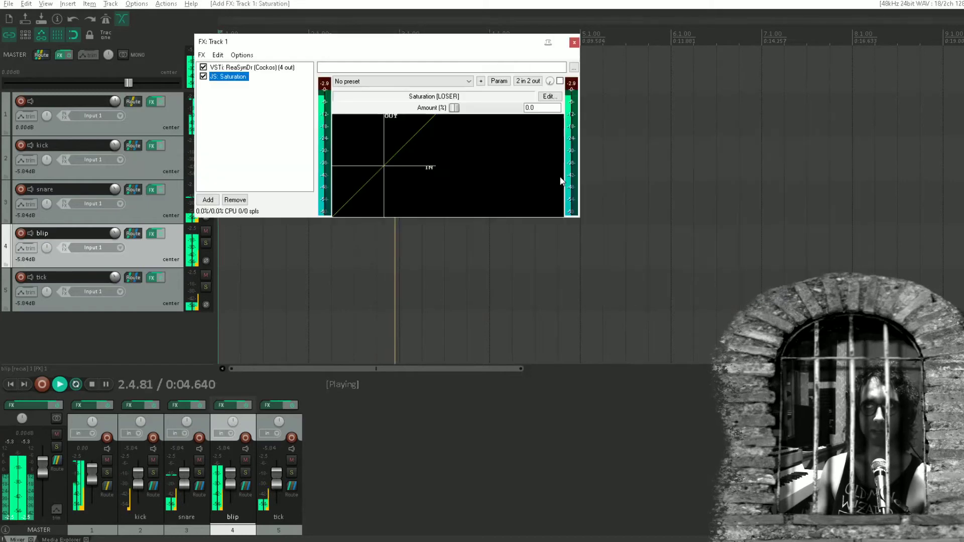
drag(457, 107, 494, 128)
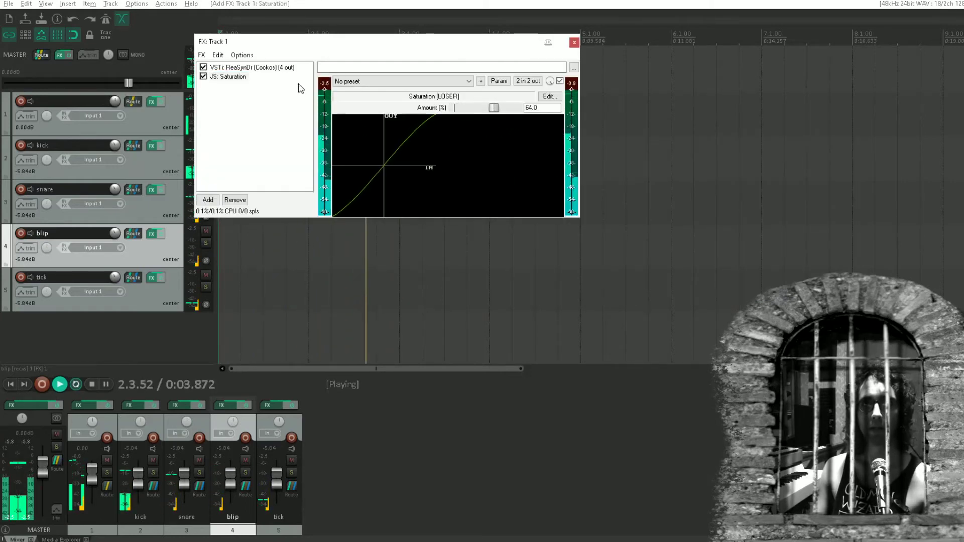
Copy the Saturation effect from track 1 to the snare, blip and tick tracks and close the open effects windows
drag(182, 143, 154, 189)
drag(237, 78, 154, 278)
click(399, 24)
click(397, 24)
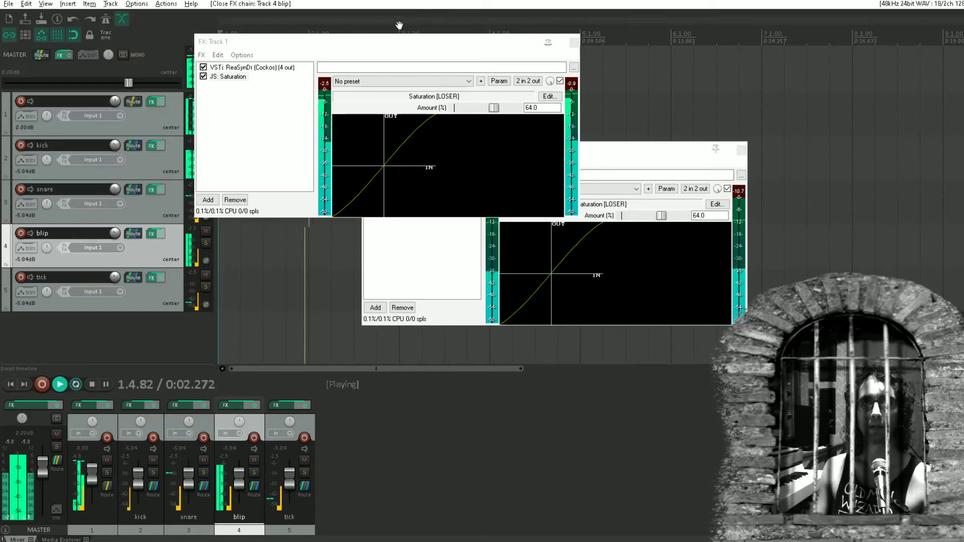
click(573, 42)
click(741, 150)
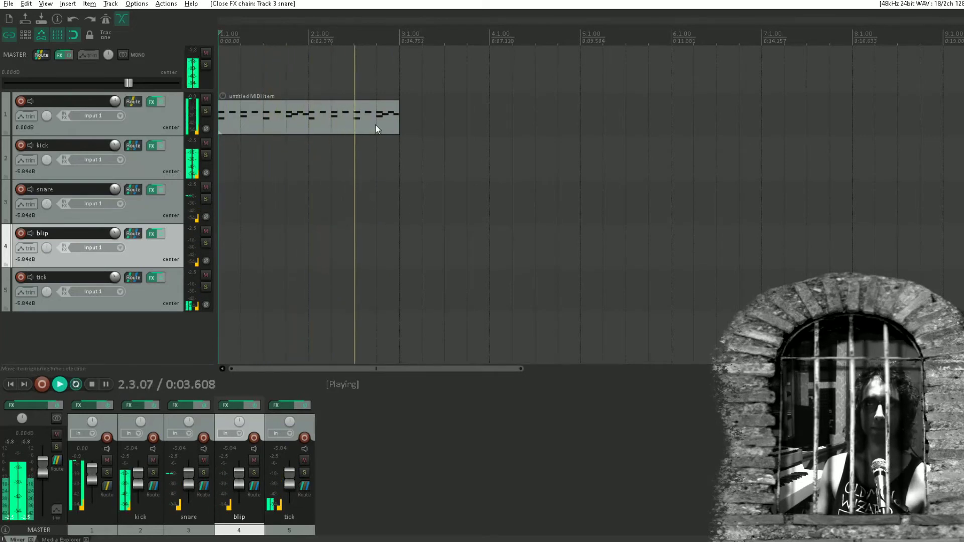
Stop playback, slow the project tempo so each bar lasts 3 seconds, and audition the pattern at the new speed
key(space)
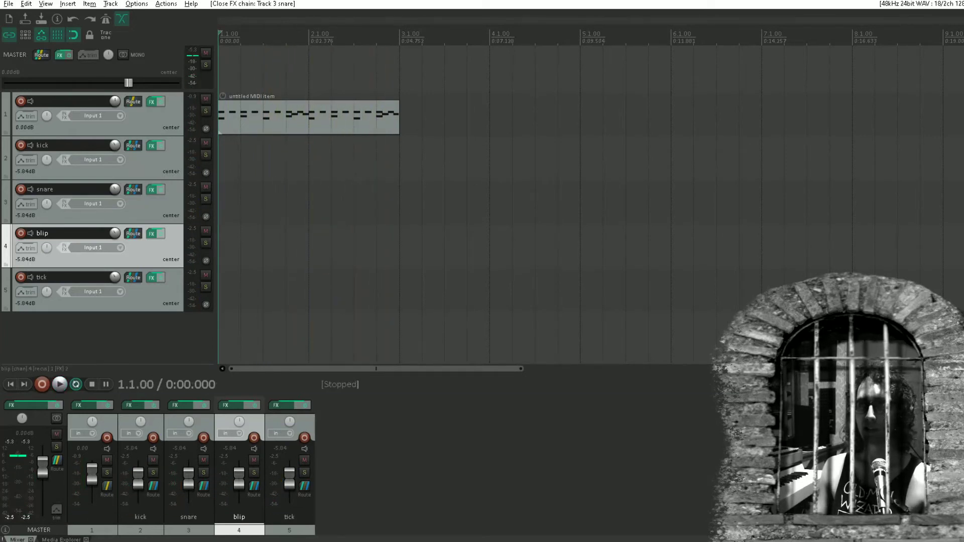
key(Return)
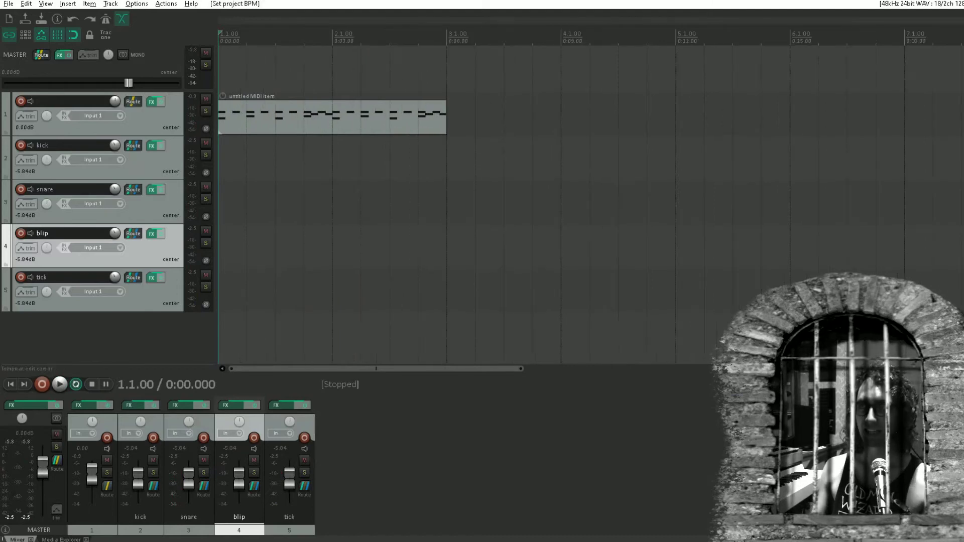
click(229, 152)
key(space)
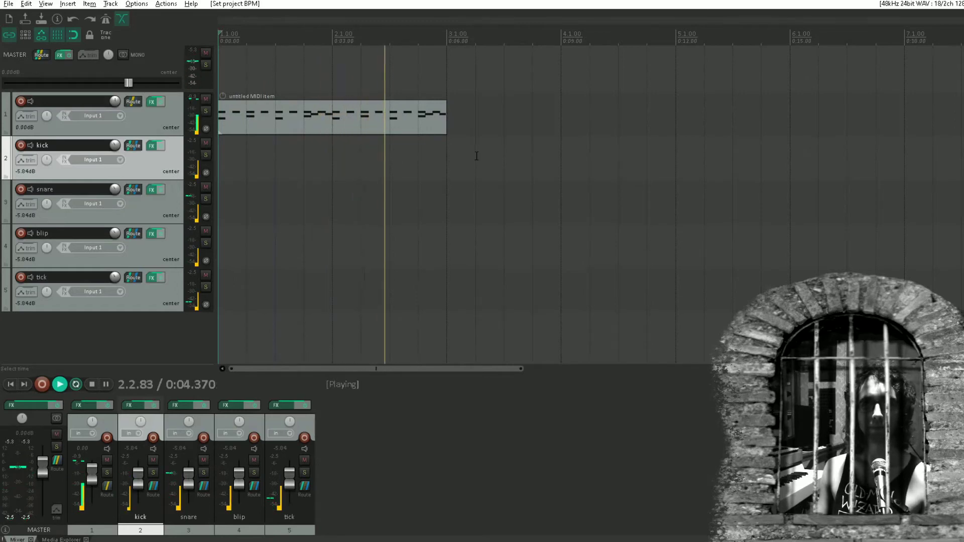
key(space)
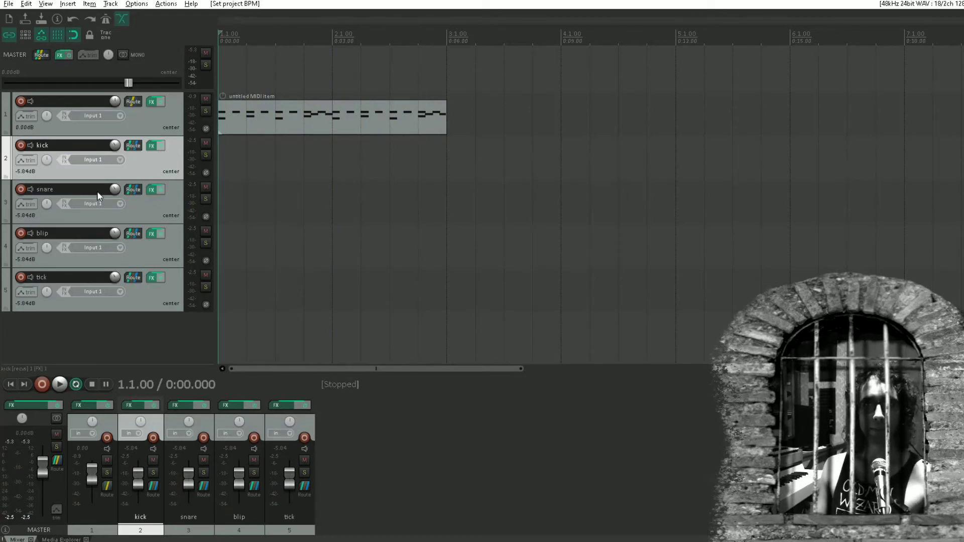
Create a sixth track below tick and load the 16-output TS-808 2.0 (x86) drum instrument on it
double_click(130, 331)
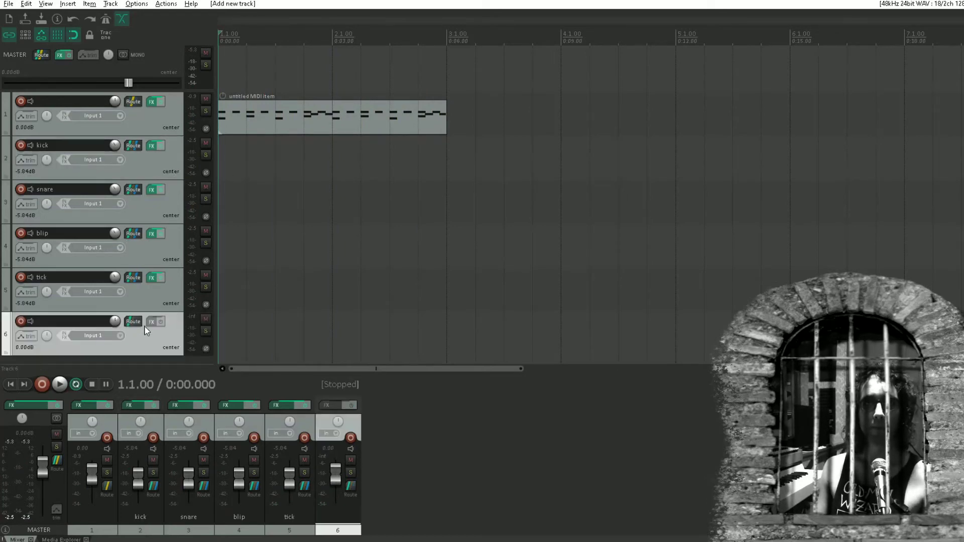
click(149, 323)
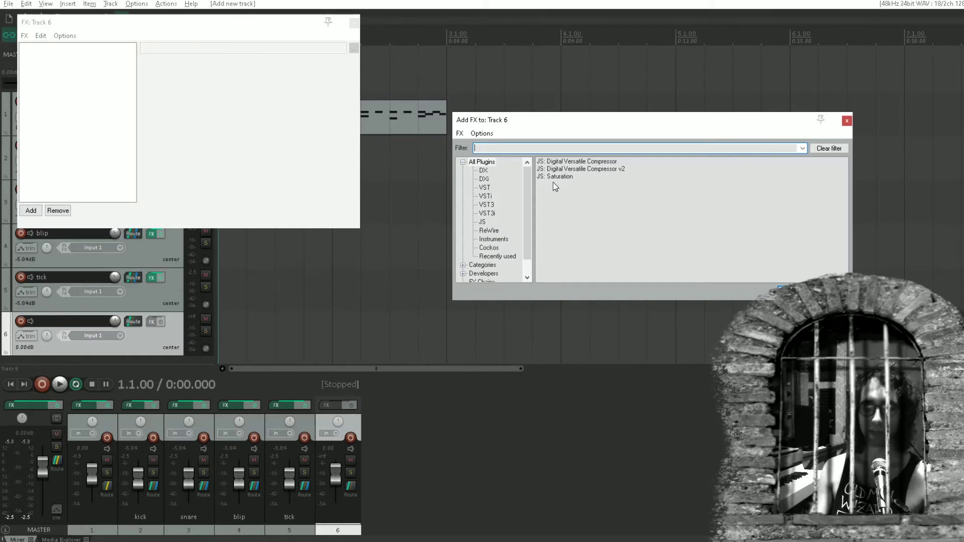
text(s)
text(t)
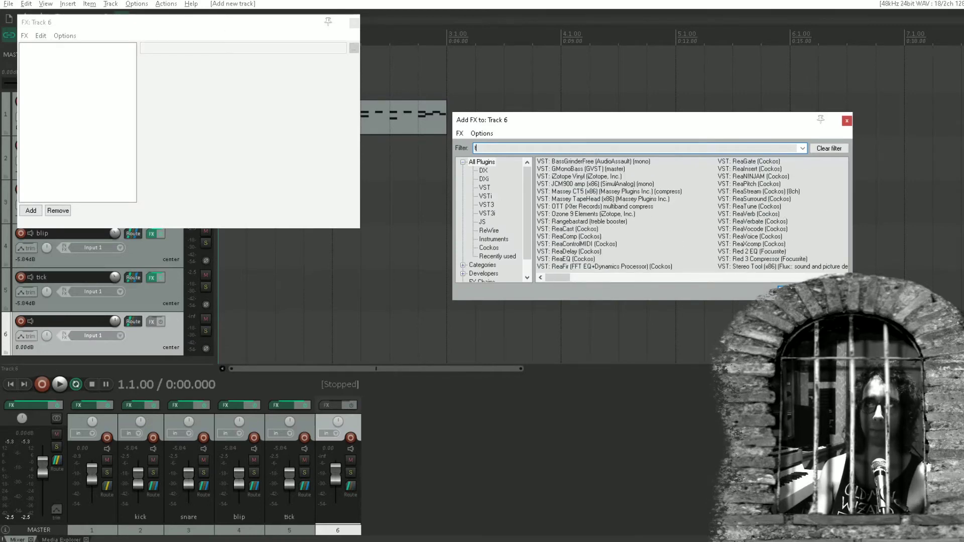
text(s)
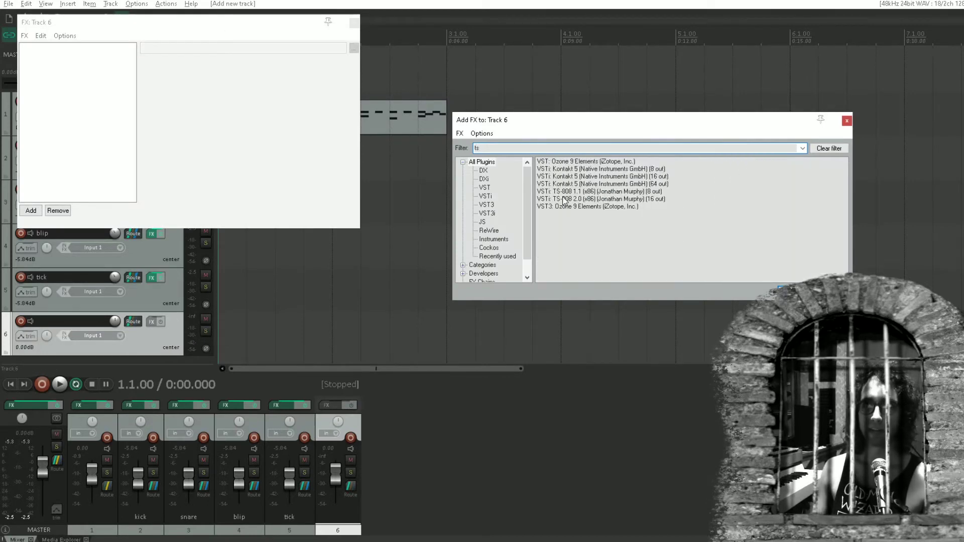
click(636, 200)
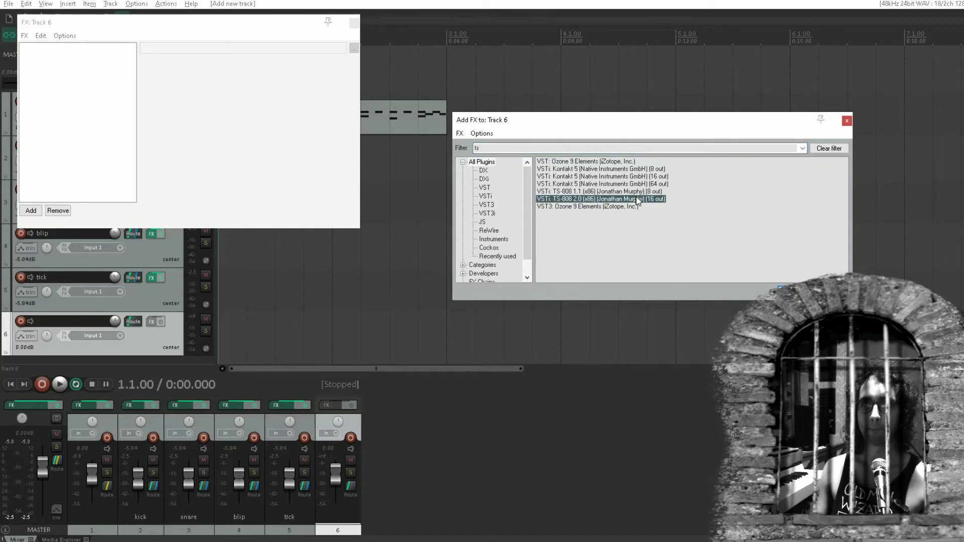
double_click(556, 199)
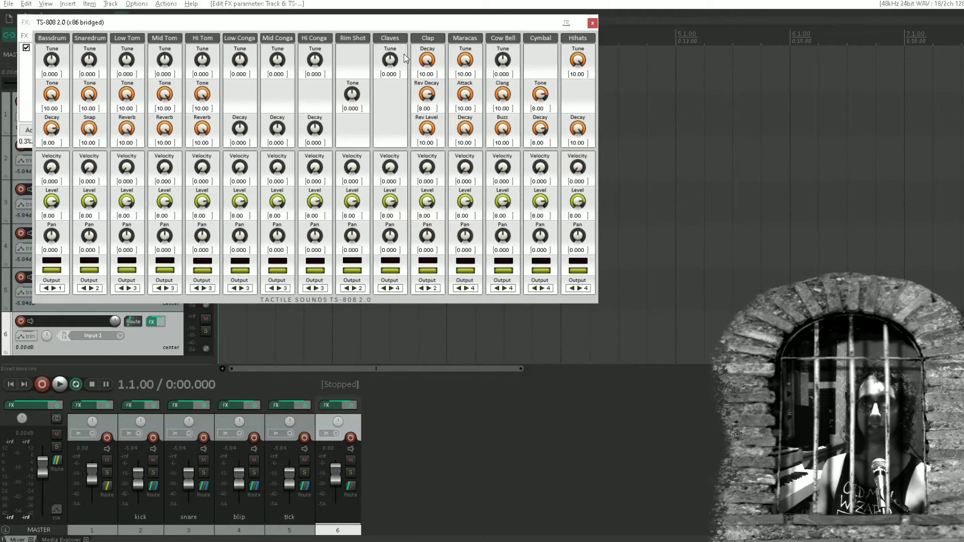
Close the TS-808 interface and expand track 6's output pin routing to eight channels, with outputs mapped one-to-one
click(592, 24)
drag(136, 24, 641, 66)
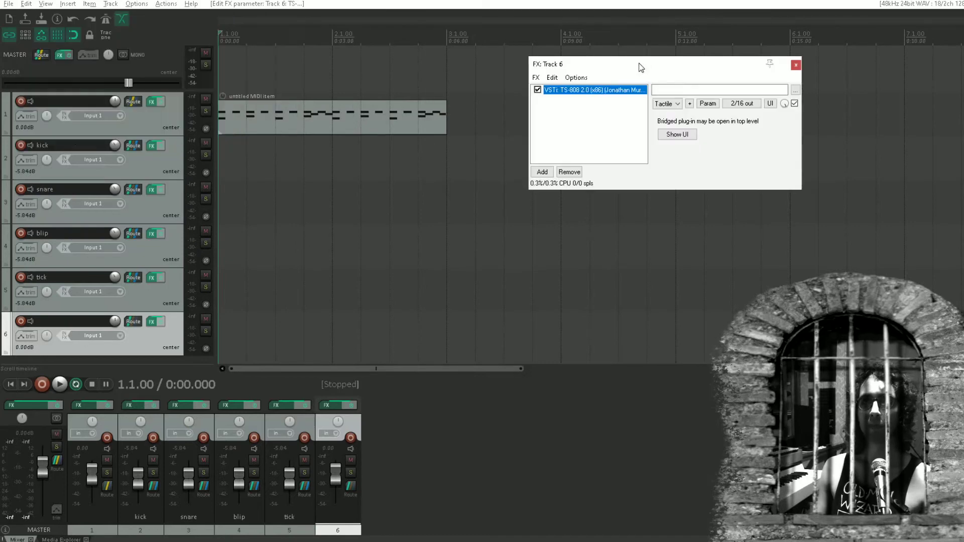
click(737, 104)
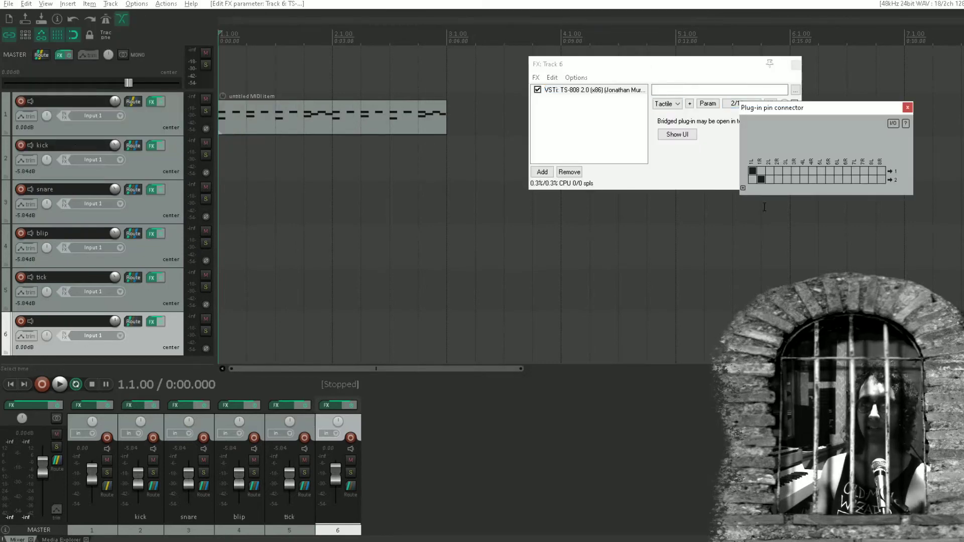
click(743, 188)
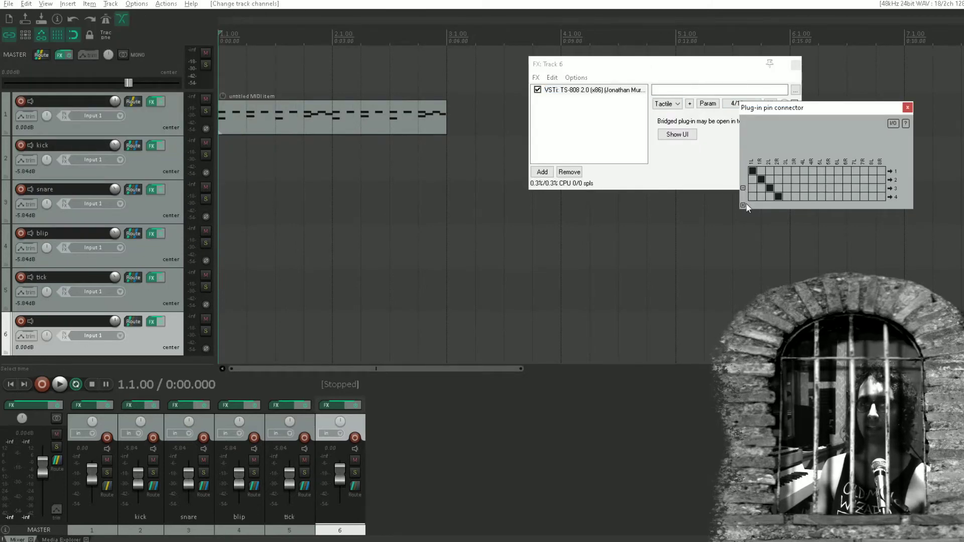
click(743, 206)
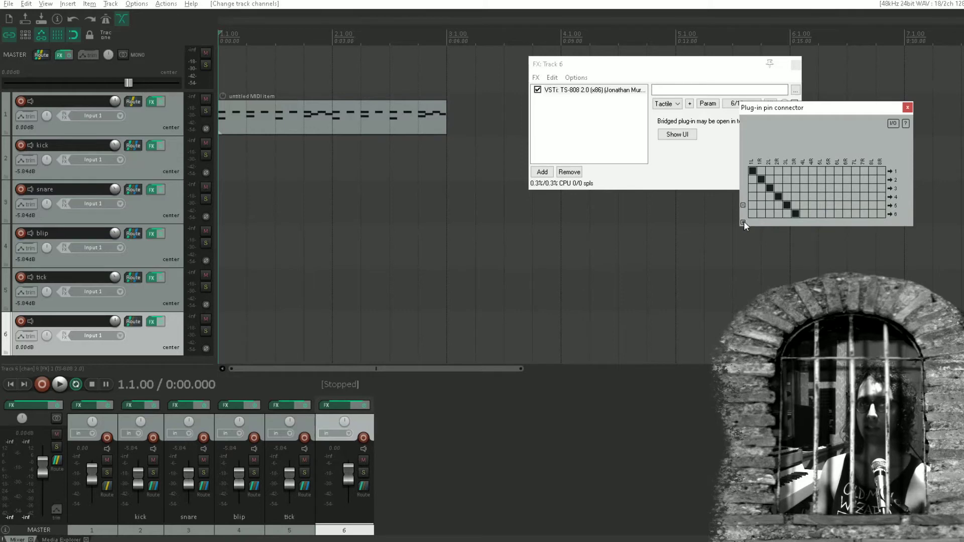
click(743, 222)
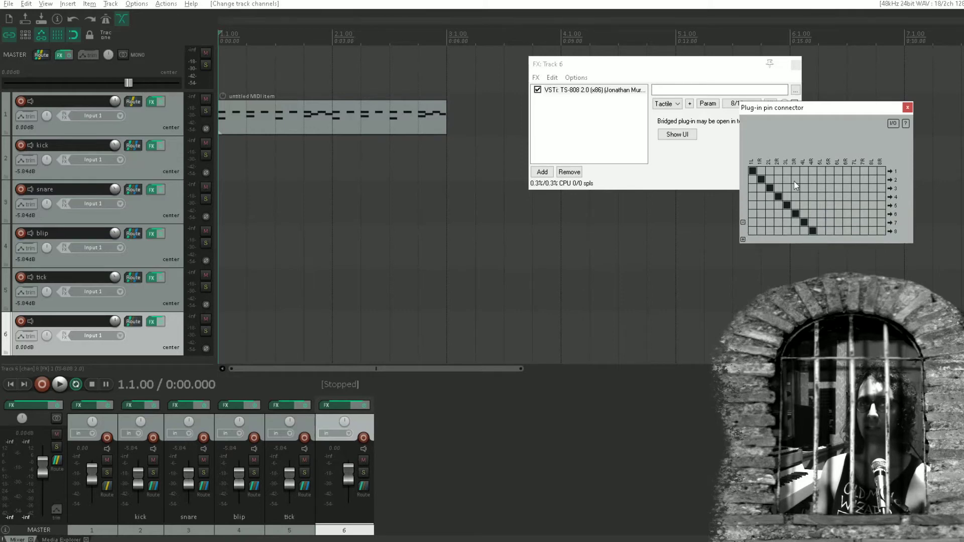
Close the pin connector and effects windows and name track 6 "808"
click(907, 107)
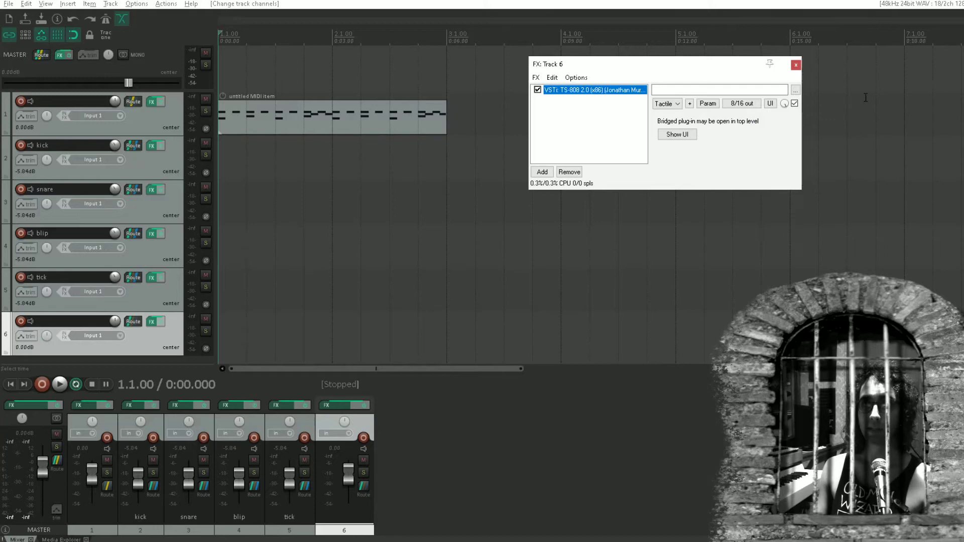
click(795, 66)
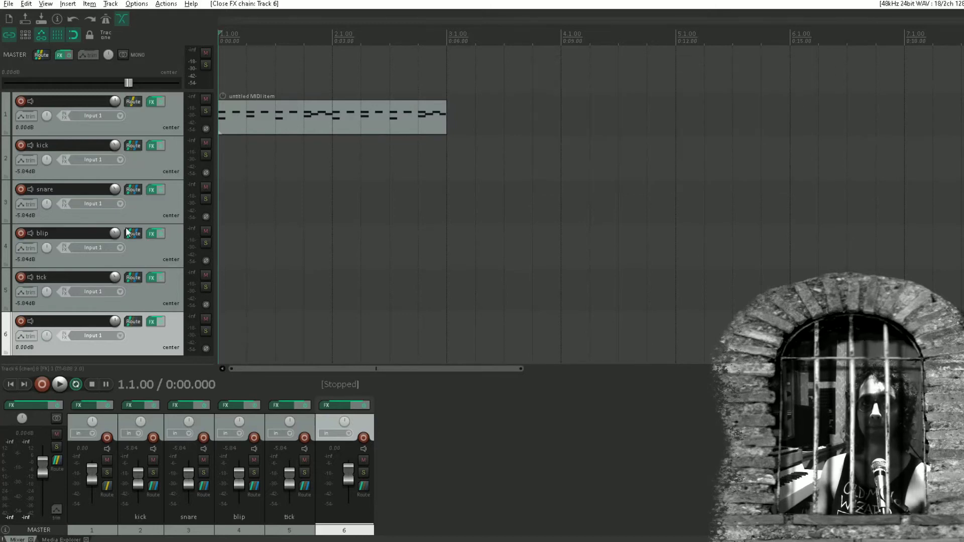
double_click(73, 323)
text(808)
key(Return)
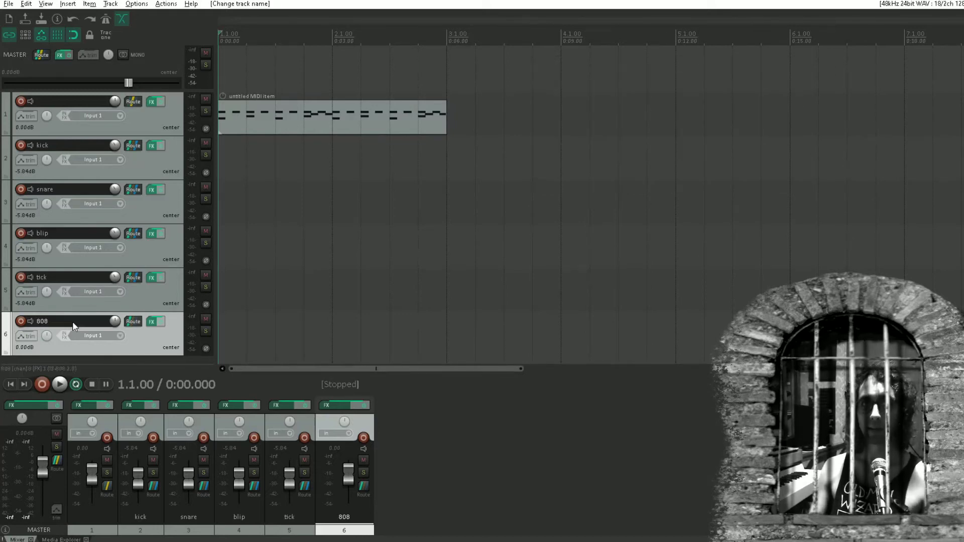
Give tracks 1 through 5 one shared random color, light green, to group them
click(141, 301)
shift+click(161, 131)
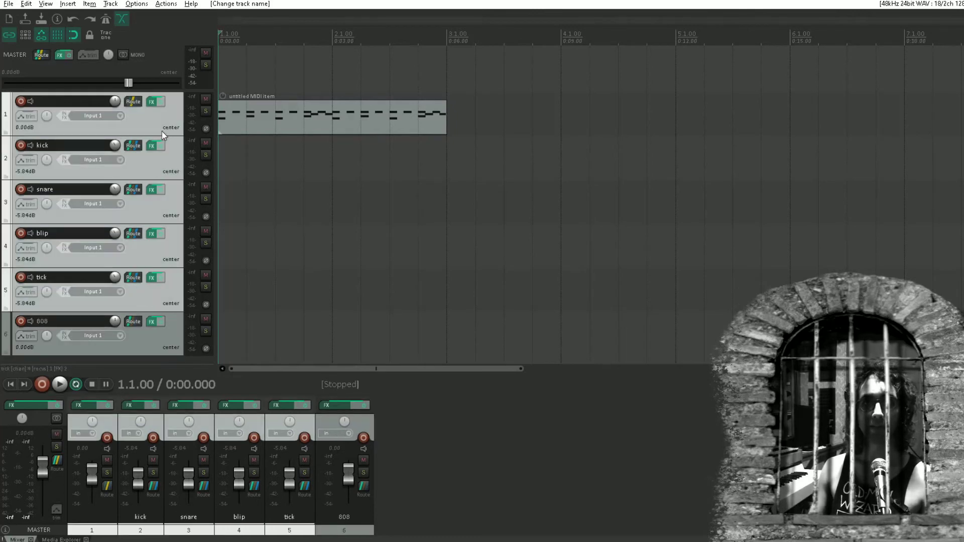
click(106, 36)
Add four new empty tracks below the 808 track
scroll(120, 195, down, 1)
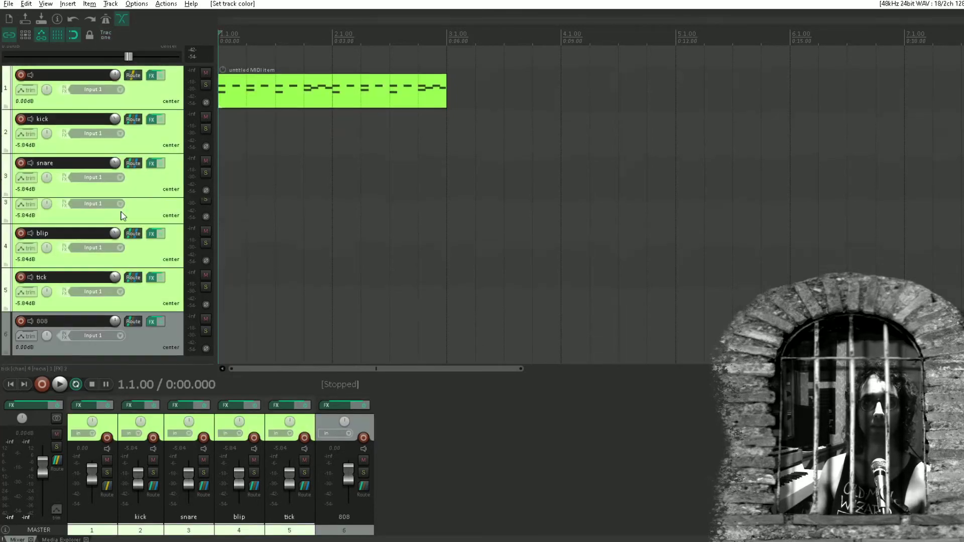
double_click(109, 343)
double_click(110, 342)
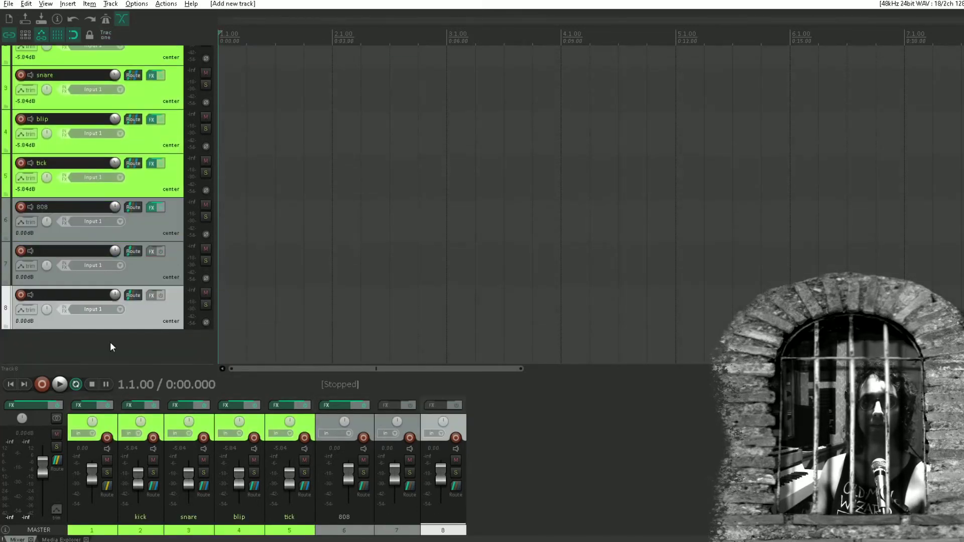
double_click(110, 341)
double_click(118, 345)
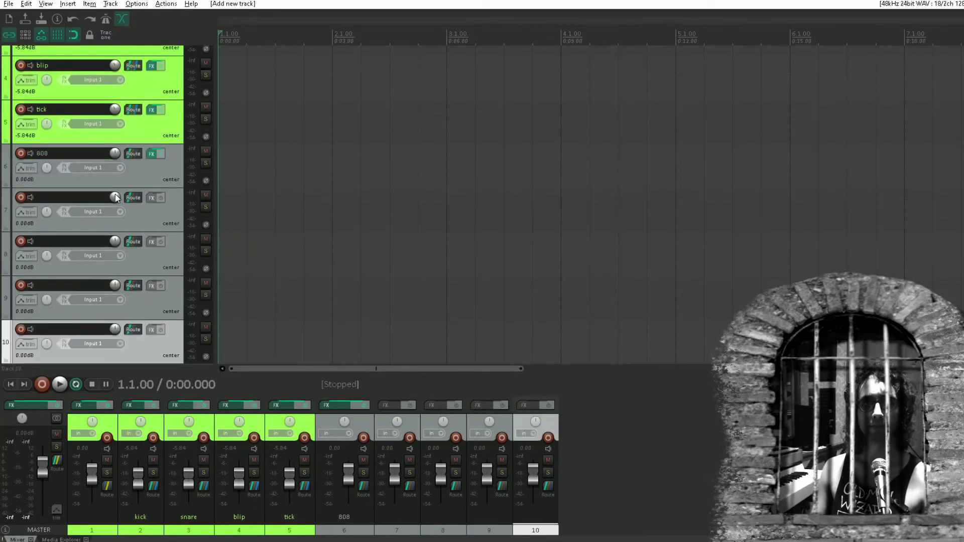
Name tracks 7 through 10 "kick", "snare", "drums" and "cymbals" in that order
double_click(81, 200)
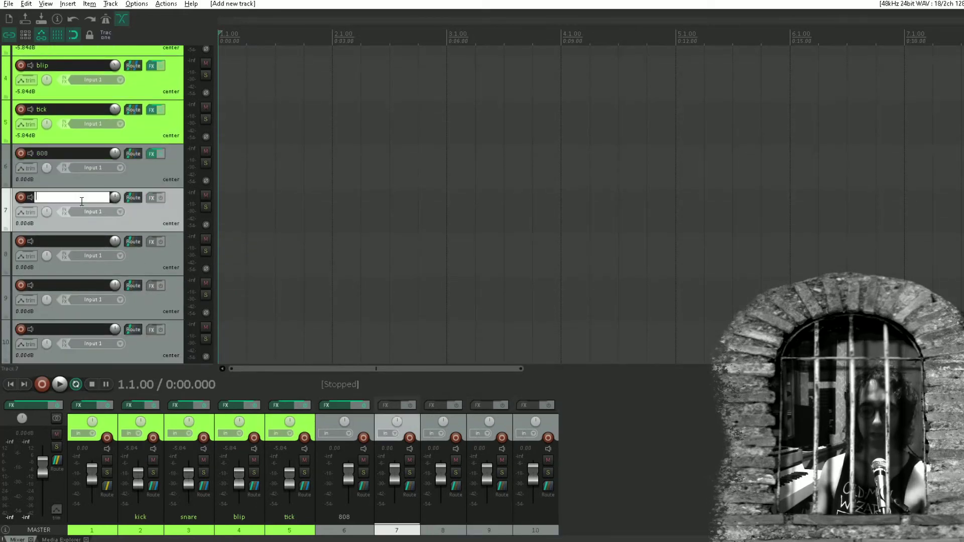
text(kick)
key(Tab)
text(are)
key(Tab)
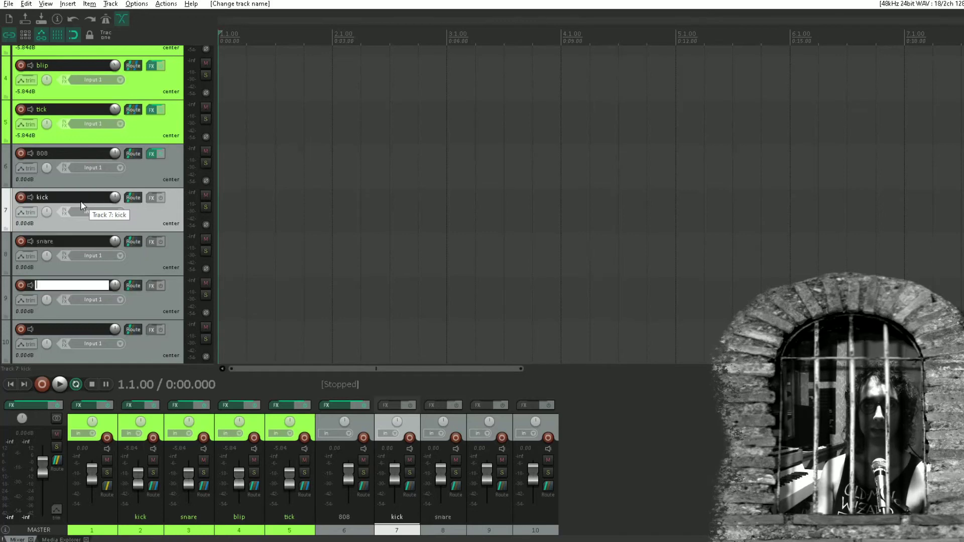
key(Tab)
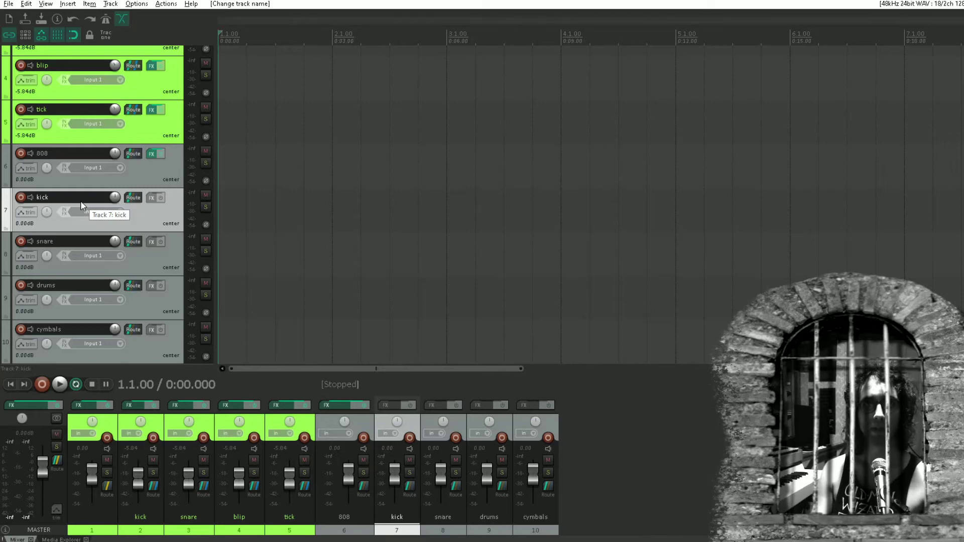
Create a send from the 808 track to its kick track on audio channels 1/2 and close the send controls
click(140, 171)
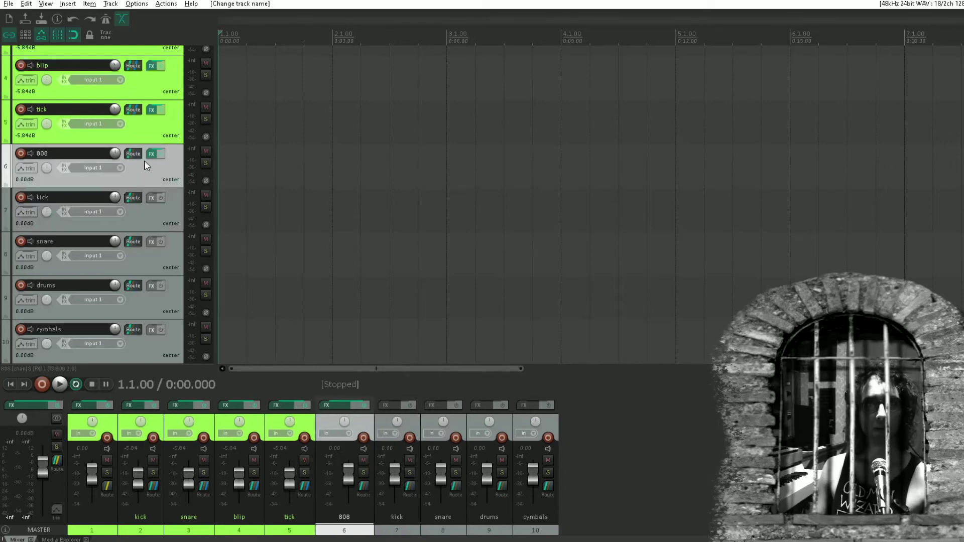
drag(136, 157, 136, 200)
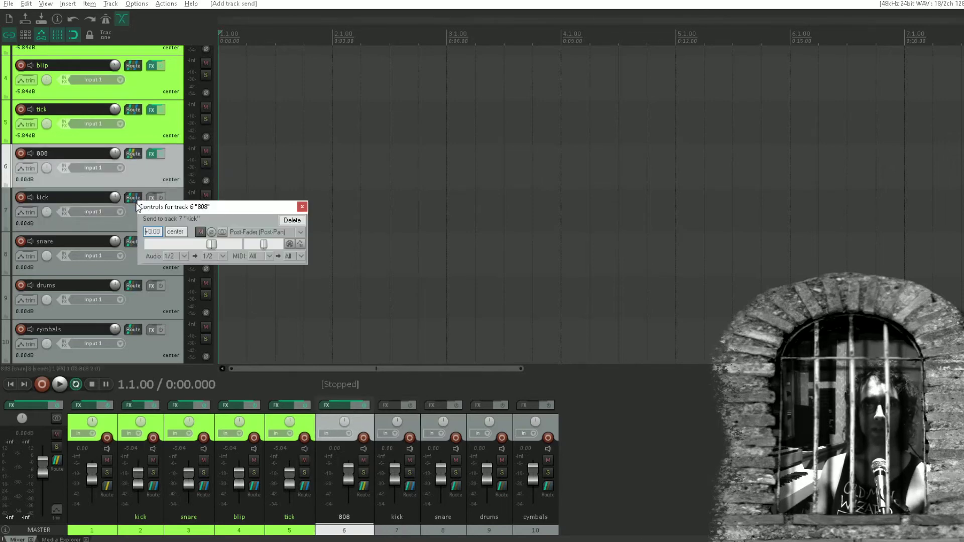
click(302, 208)
Create a send from the 808 track to the snare track below it, using stereo source 3/4
drag(140, 227, 140, 250)
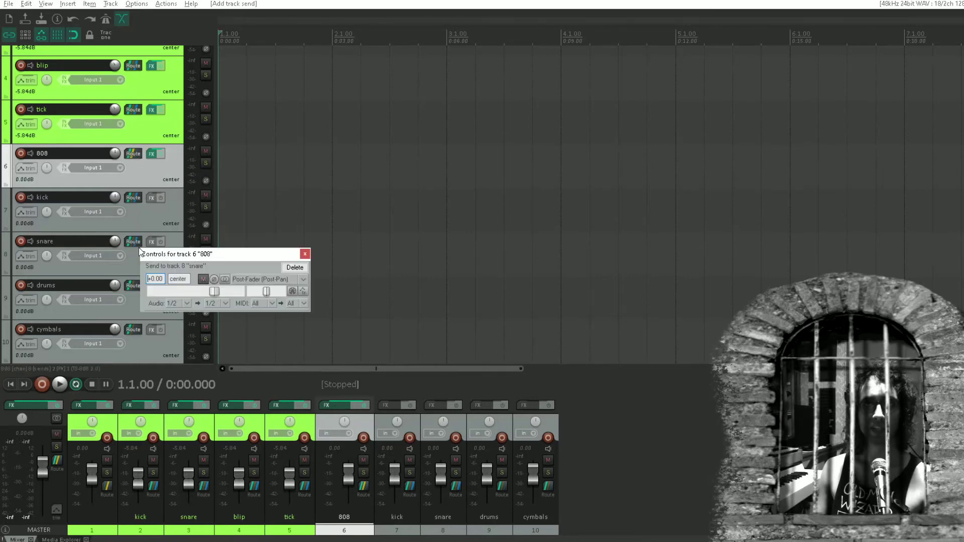
click(186, 305)
mouse_move(215, 337)
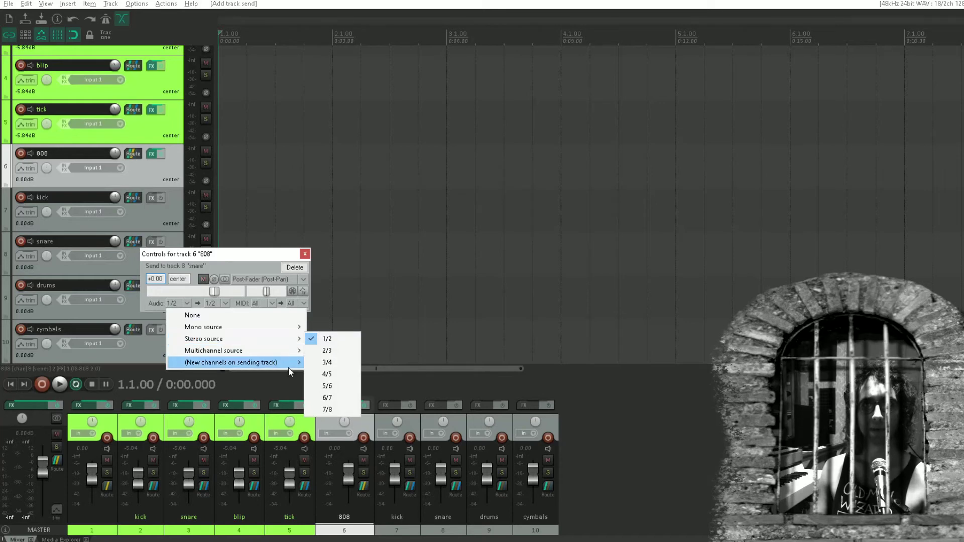
click(320, 365)
click(305, 254)
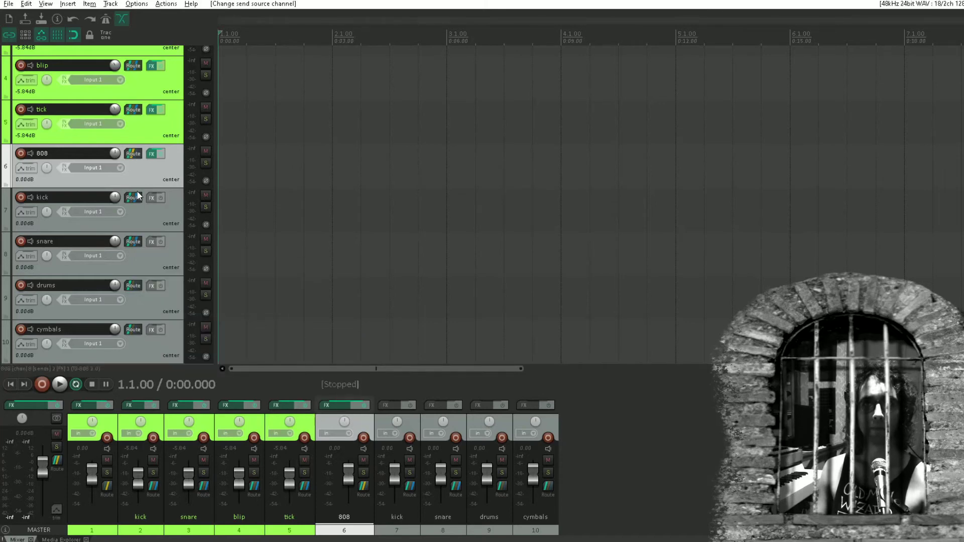
Create a send from the 808 track to the drums track with stereo source 5/6
mouse_move(136, 158)
drag(140, 271, 136, 299)
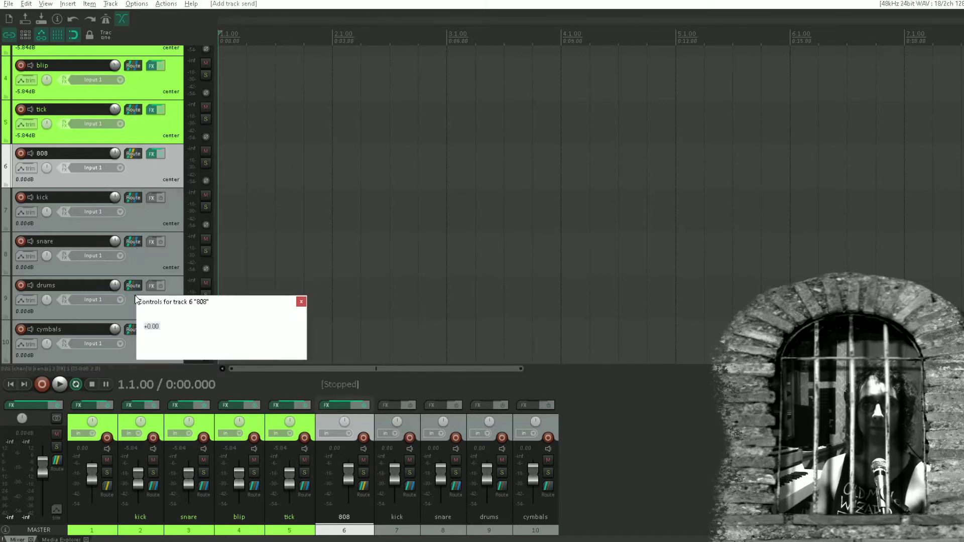
click(183, 351)
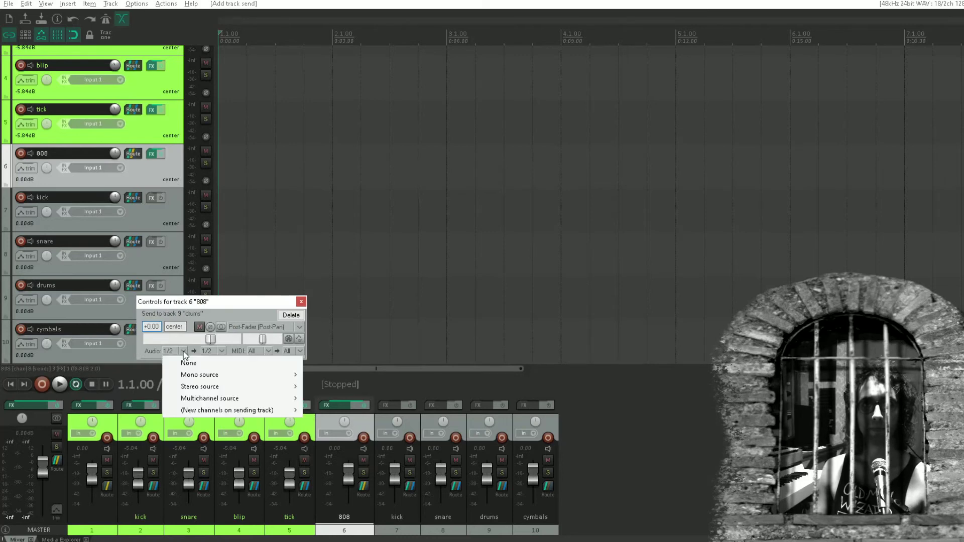
mouse_move(190, 391)
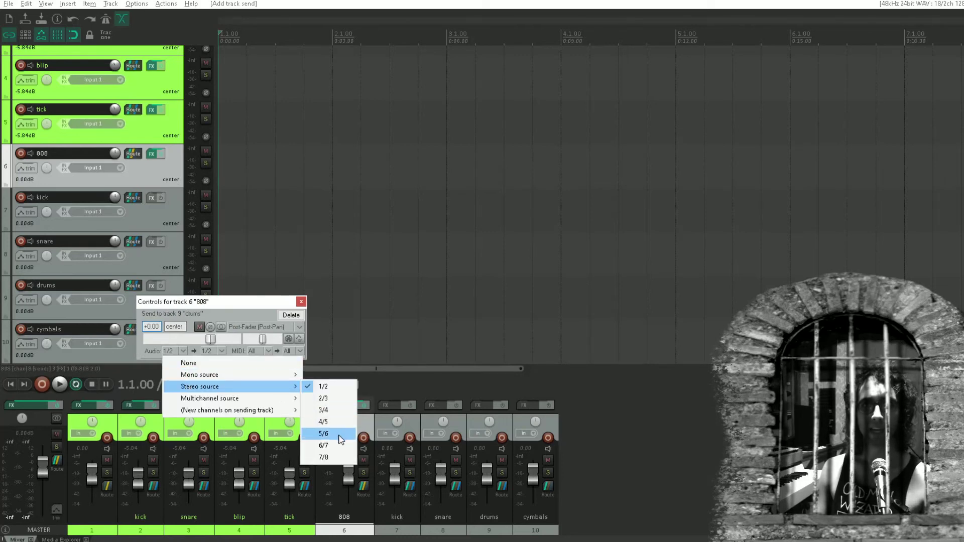
click(345, 434)
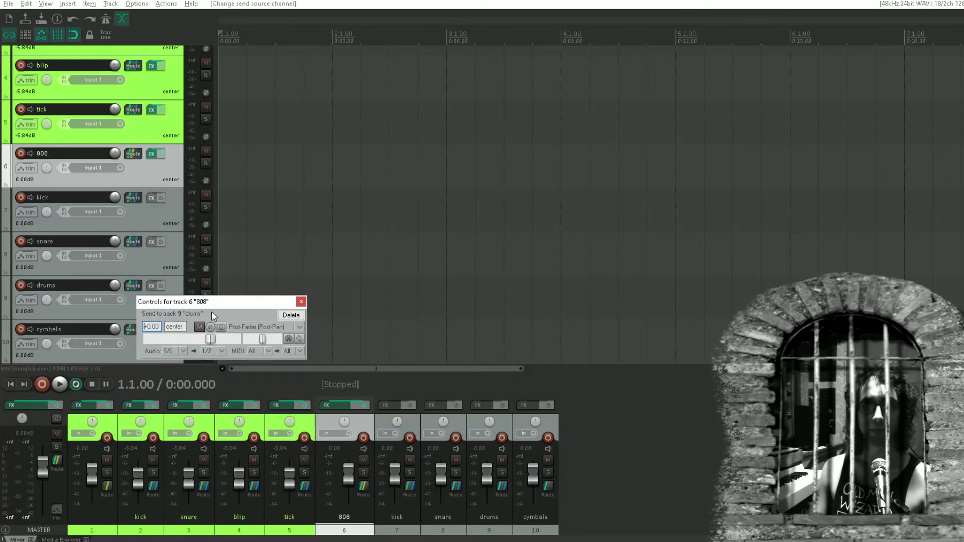
click(301, 302)
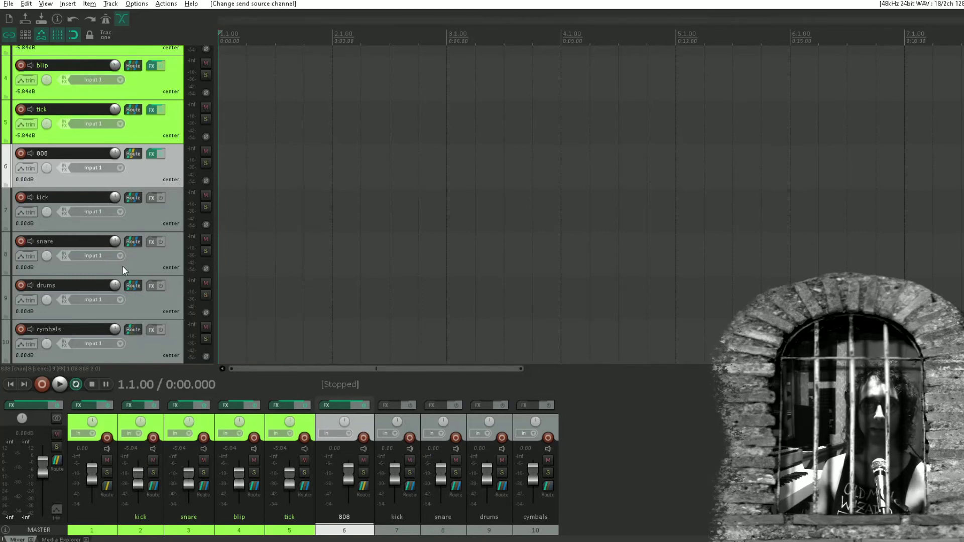
Create a send from the 808 track to the cymbals track with stereo source 7/8 and close its controls
scroll(163, 324, down, 2)
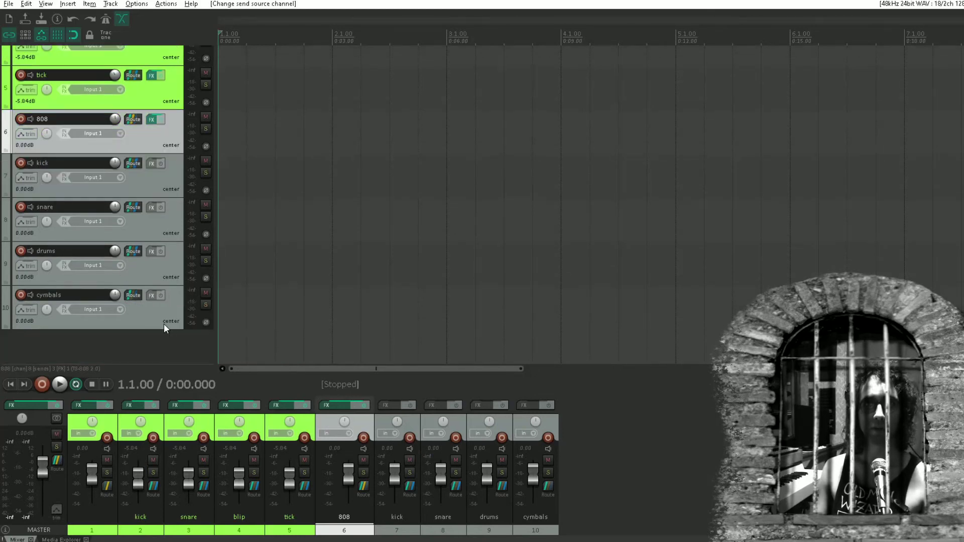
click(136, 296)
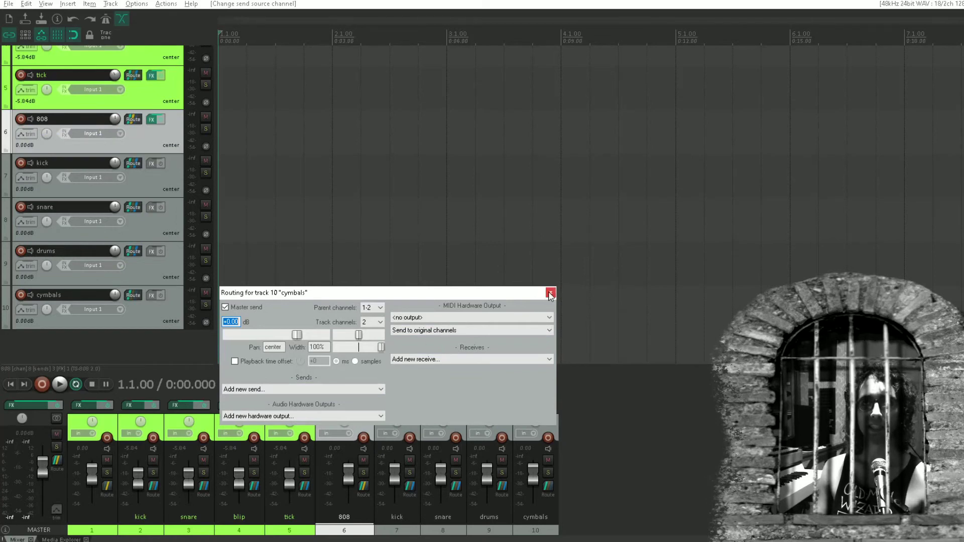
click(551, 293)
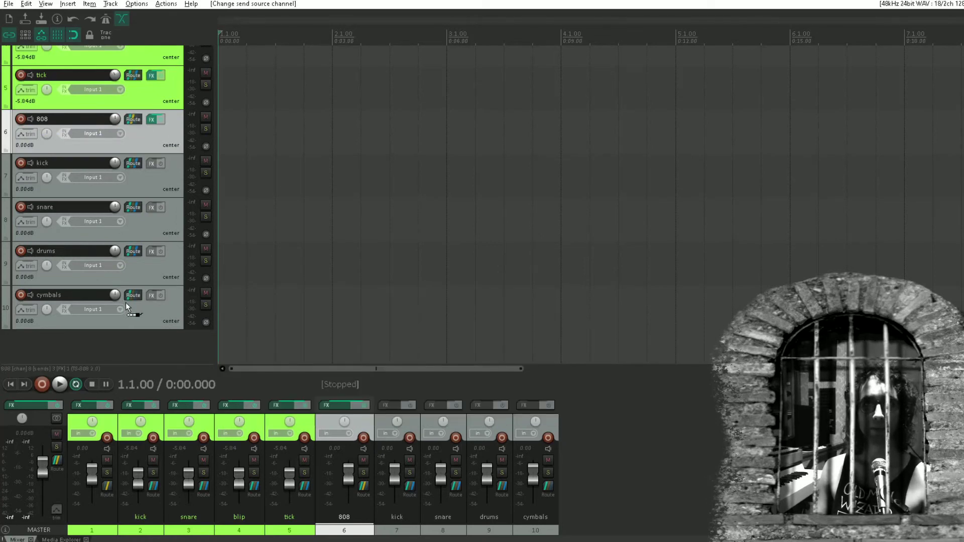
drag(126, 306, 128, 307)
click(179, 360)
mouse_move(210, 393)
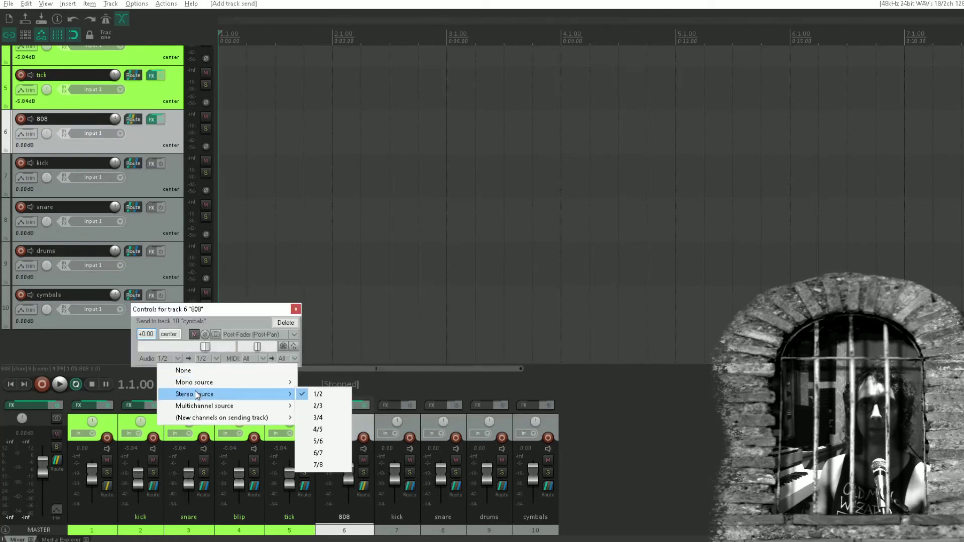
click(321, 465)
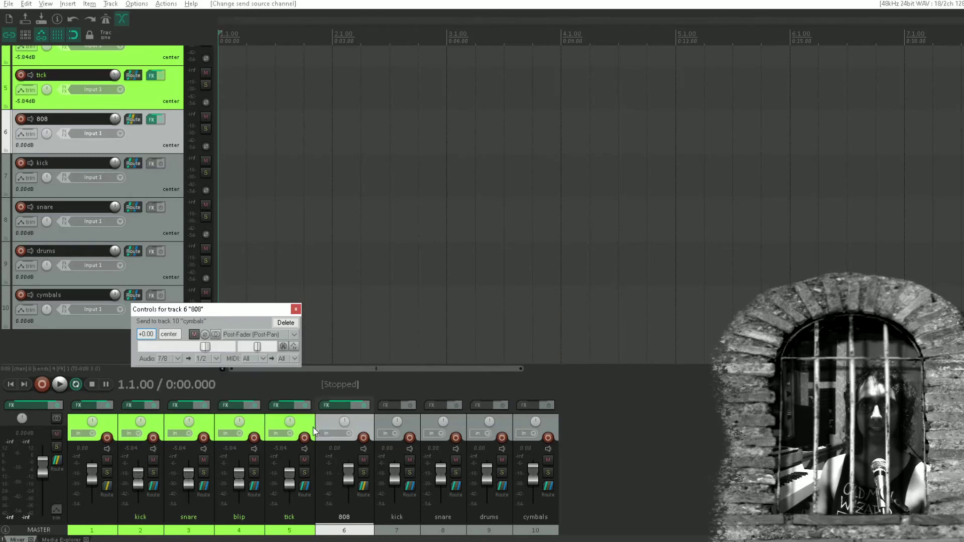
click(296, 309)
Draw an empty two-bar MIDI item on the 808 track from bar 3 to bar 5
scroll(349, 297, up, 5)
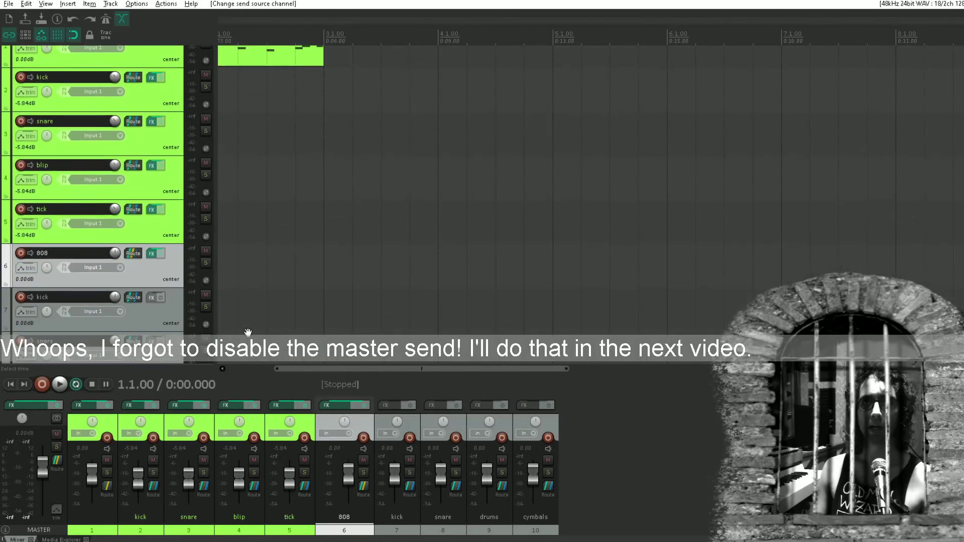
drag(326, 264, 552, 272)
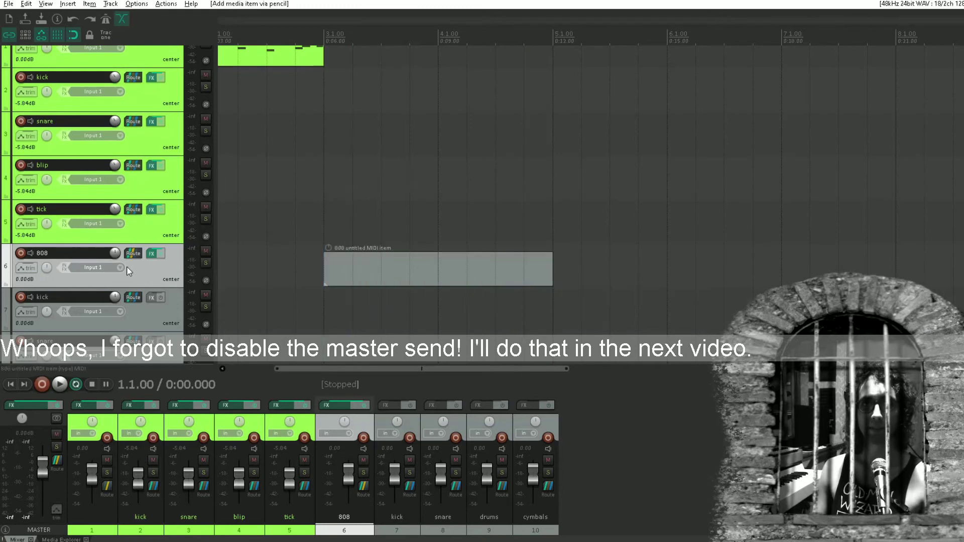
Lower the volume of tracks 7 through 10, kick to cymbals, together to -6.15 dB
scroll(129, 271, down, 3)
click(136, 316)
shift+click(148, 171)
drag(114, 163, 114, 166)
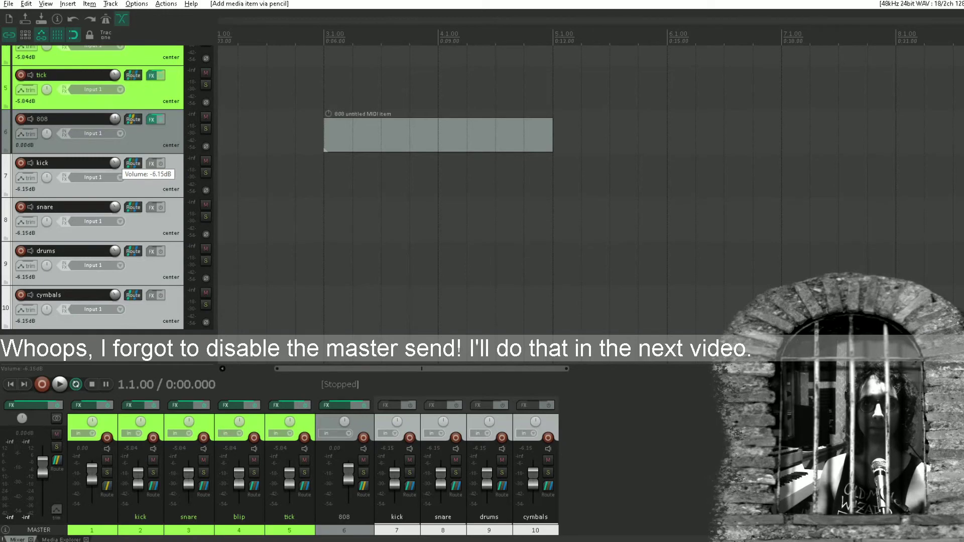
Open the 808 MIDI item and enter bar 3's C2 kicks on beats 1, 3 and 3.5 and D2 snares on beats 2 and 4
double_click(376, 143)
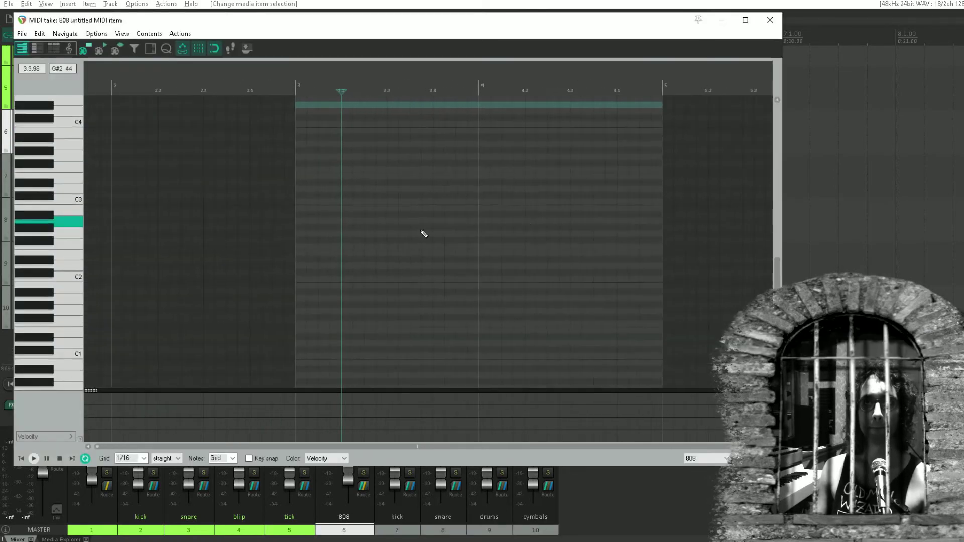
mouse_move(308, 278)
mouse_down()
mouse_move(303, 297)
mouse_move(300, 282)
mouse_up()
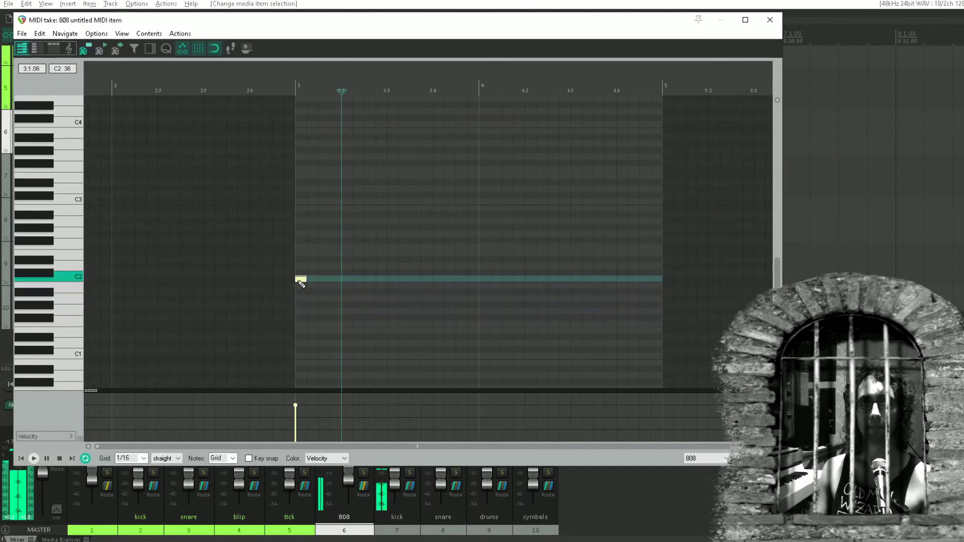
click(346, 266)
click(393, 278)
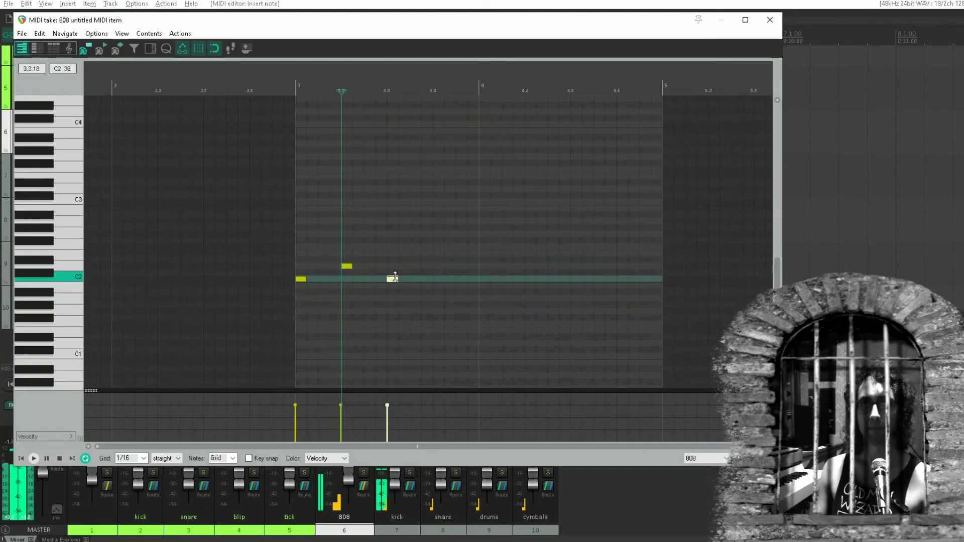
click(416, 278)
click(439, 266)
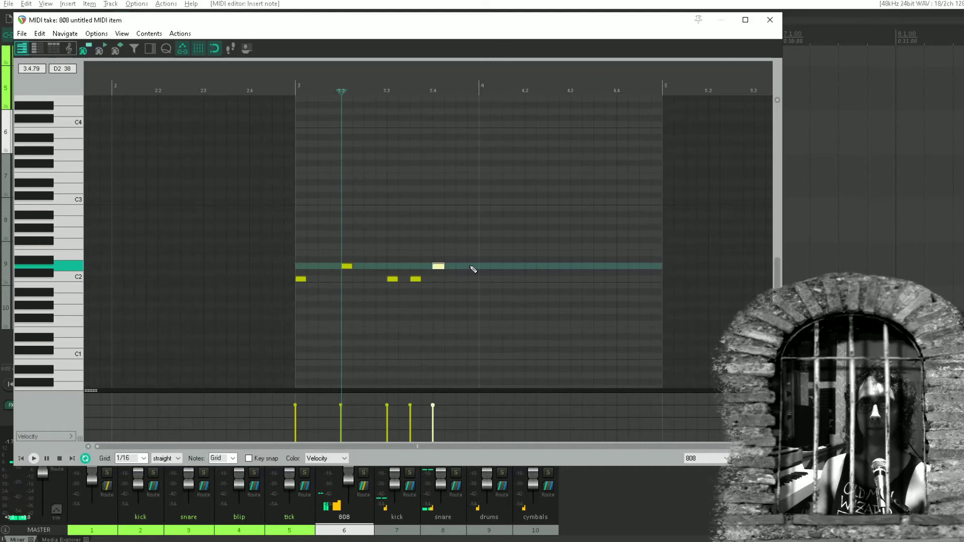
Add F#2 notes on all four offbeats of bar 3 and an A2 note one sixteenth after beat 4
click(323, 240)
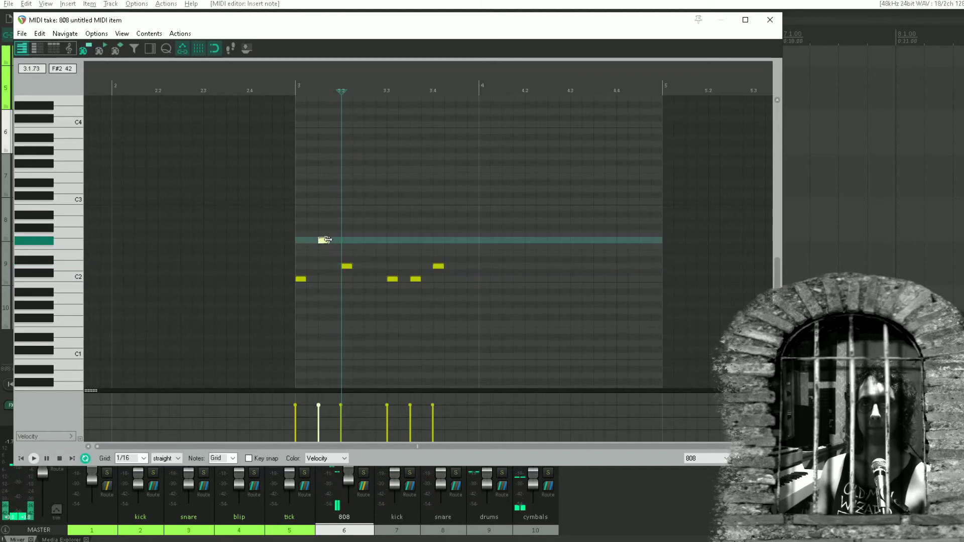
click(369, 240)
click(415, 240)
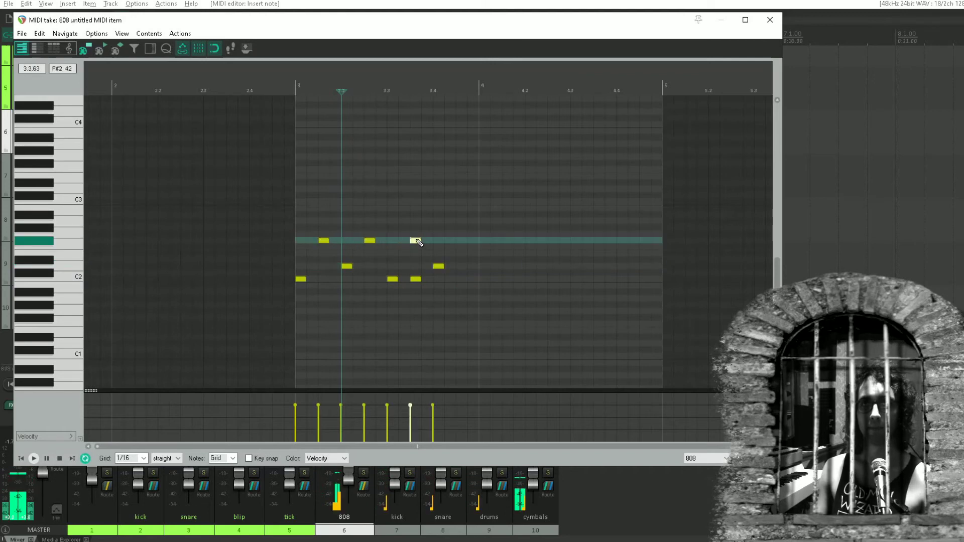
click(460, 240)
click(451, 220)
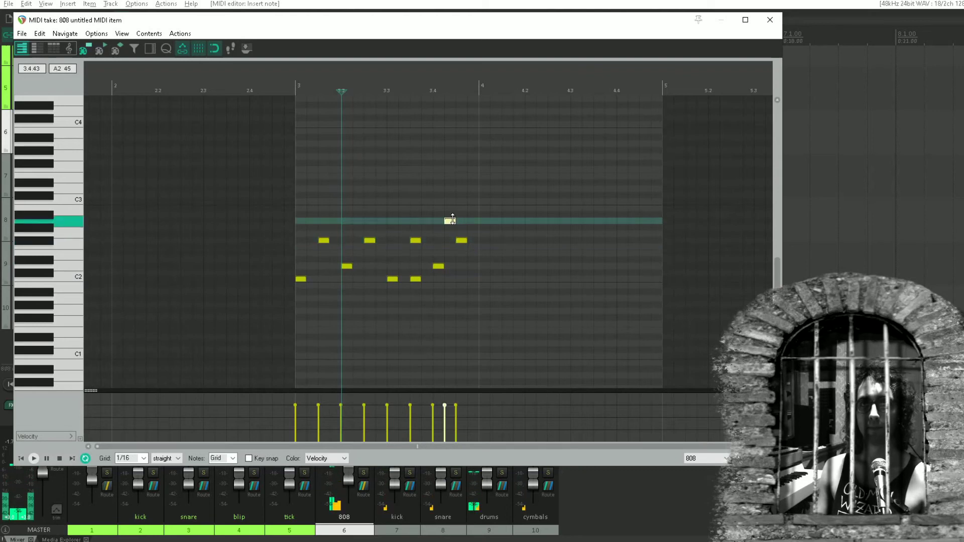
Add an A2 note on bar 3's last sixteenth, raise the earlier A2 after beat 4 to B2, and play the bar back
click(464, 234)
drag(458, 234, 451, 213)
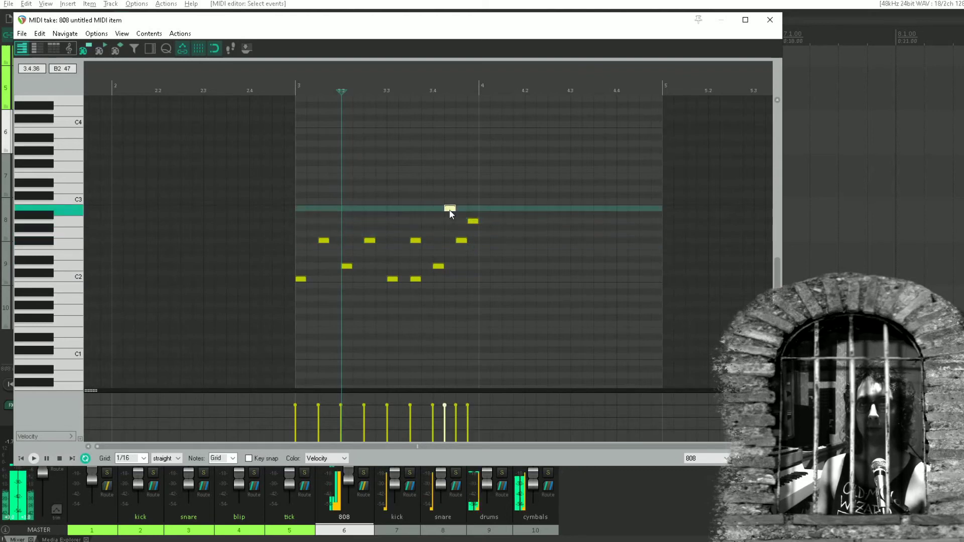
click(270, 235)
key(space)
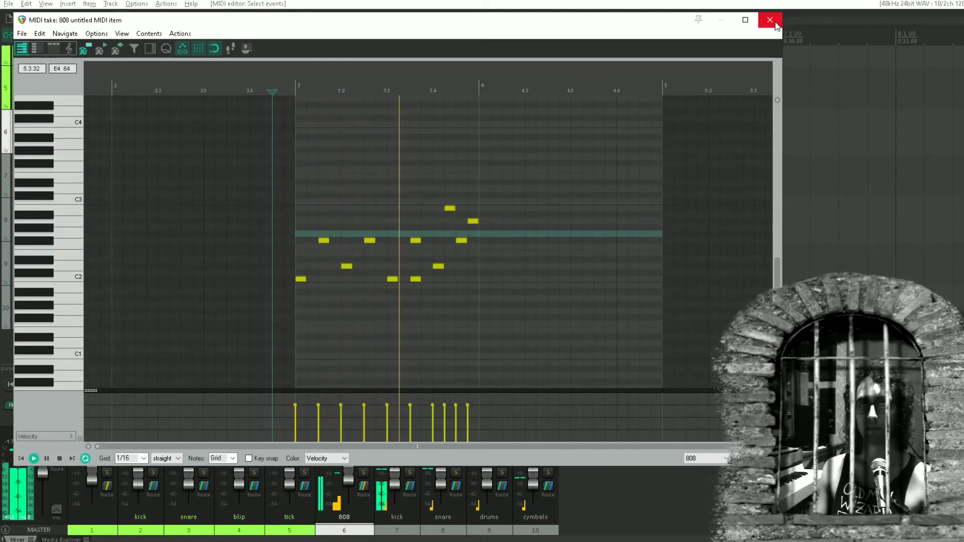
key(space)
Copy all of bar 3's notes, paste them into bar 4, and close the MIDI editor
drag(536, 188, 219, 321)
key(ctrl+c)
key(ctrl+v)
key(Escape)
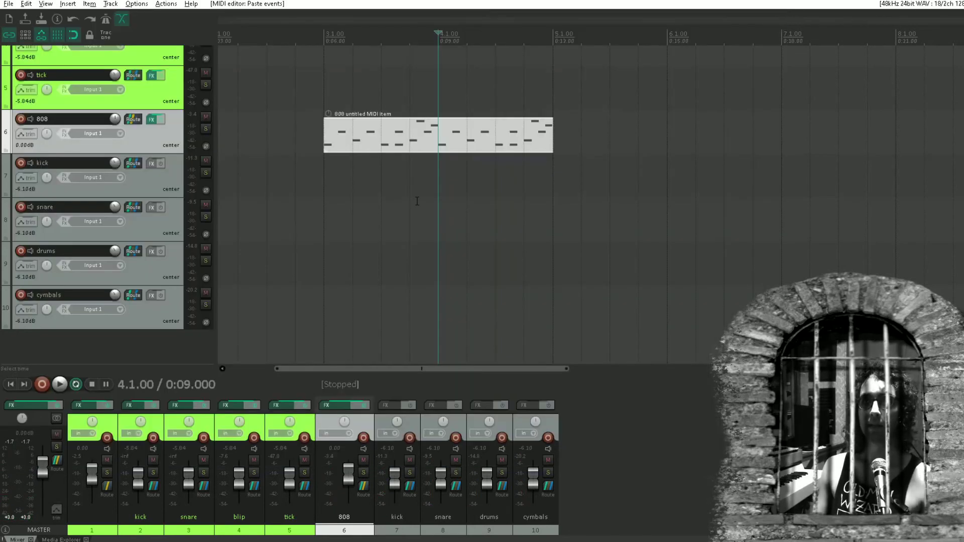
Set a time selection from bar 3 to bar 5, play it, and solo the 808's kick and snare tracks in turn
drag(540, 177, 323, 185)
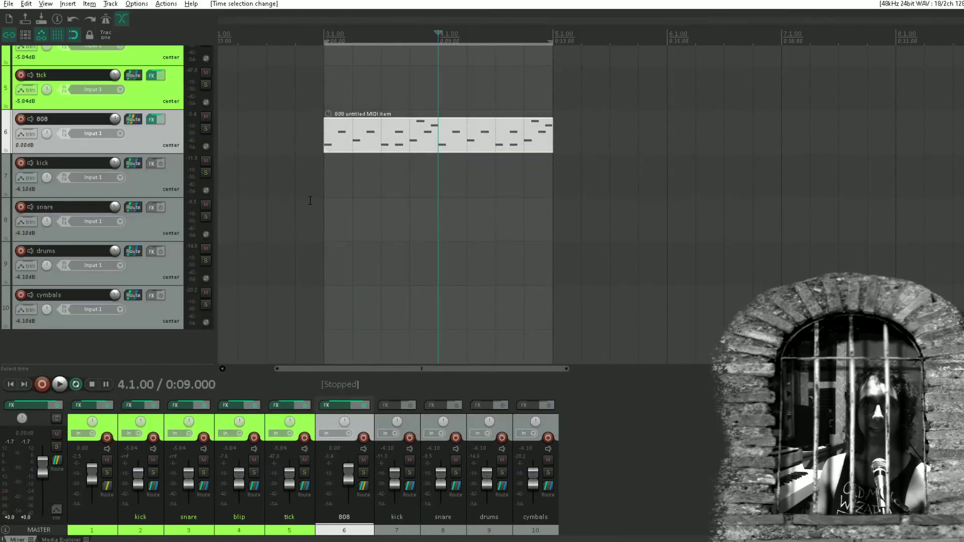
key(space)
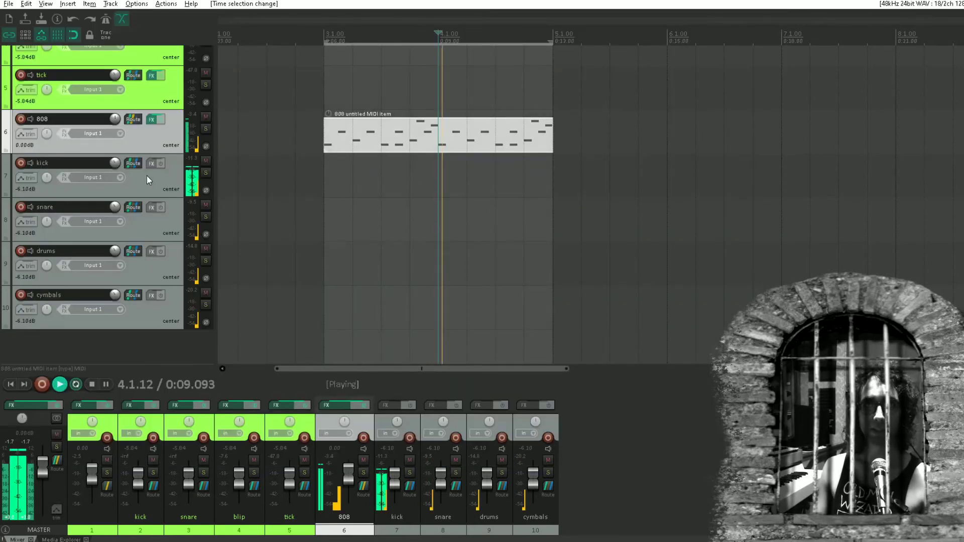
click(206, 172)
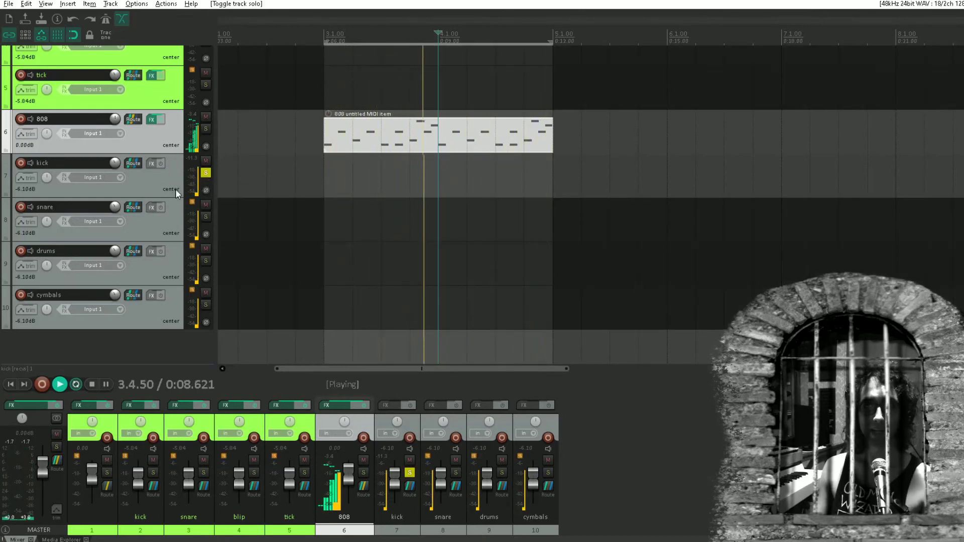
click(206, 172)
click(205, 217)
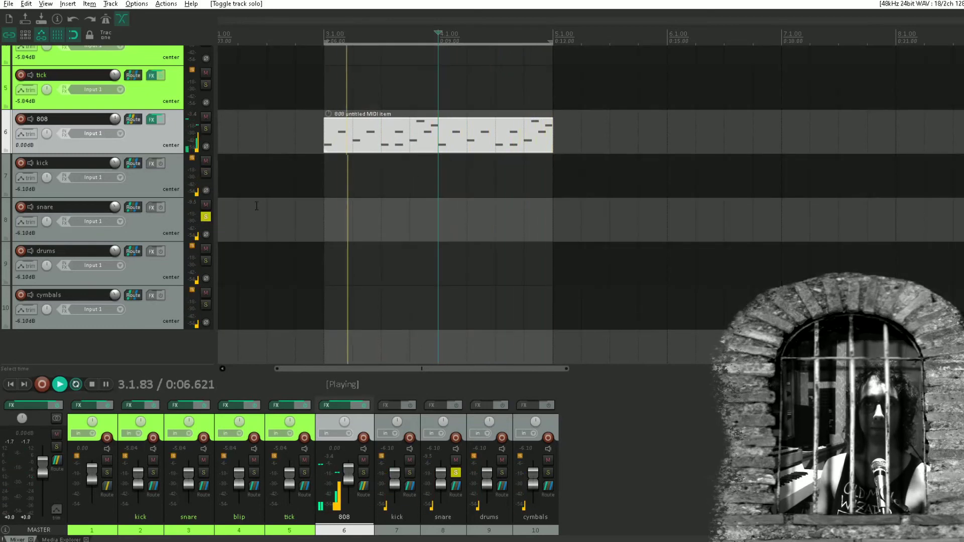
Add D#2 notes on beat 4 of both bars in the 808 MIDI item and close the editor
double_click(465, 134)
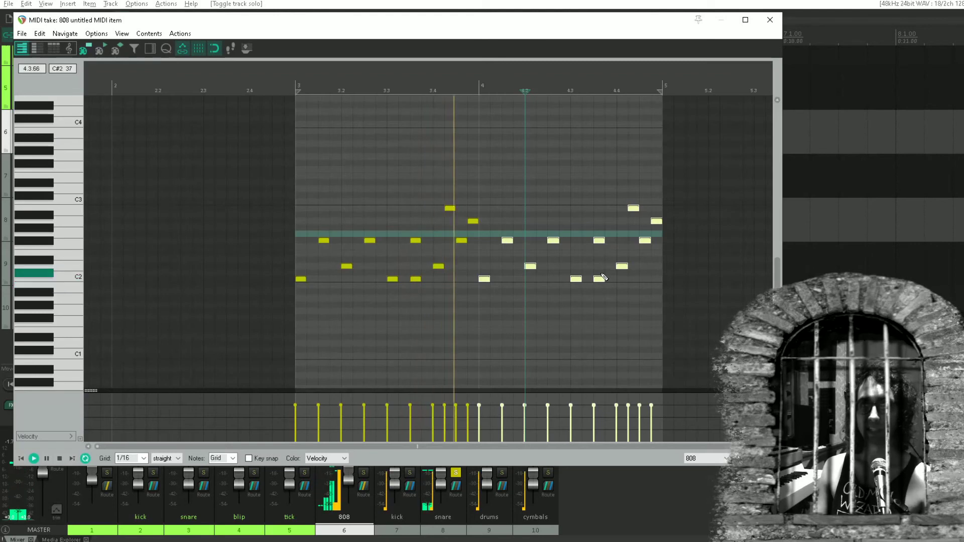
click(621, 264)
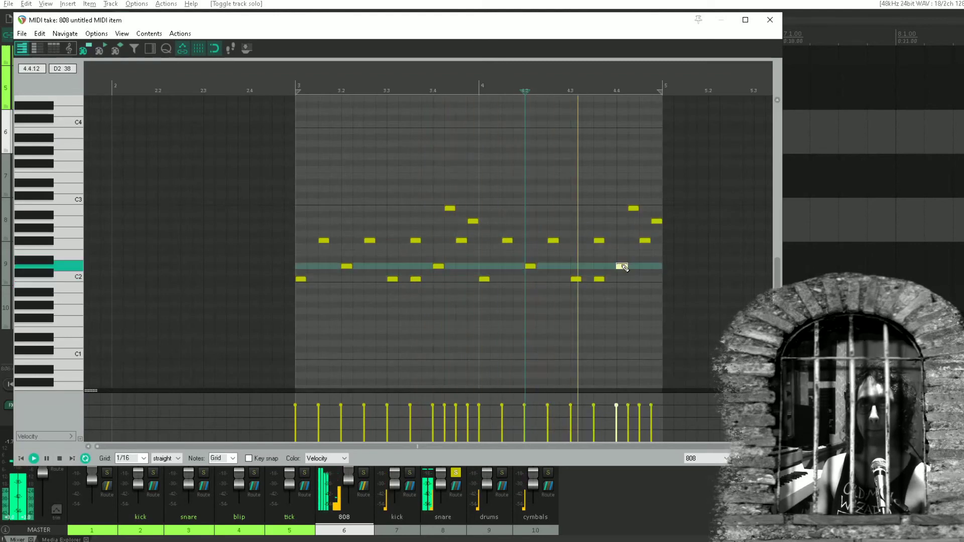
click(439, 259)
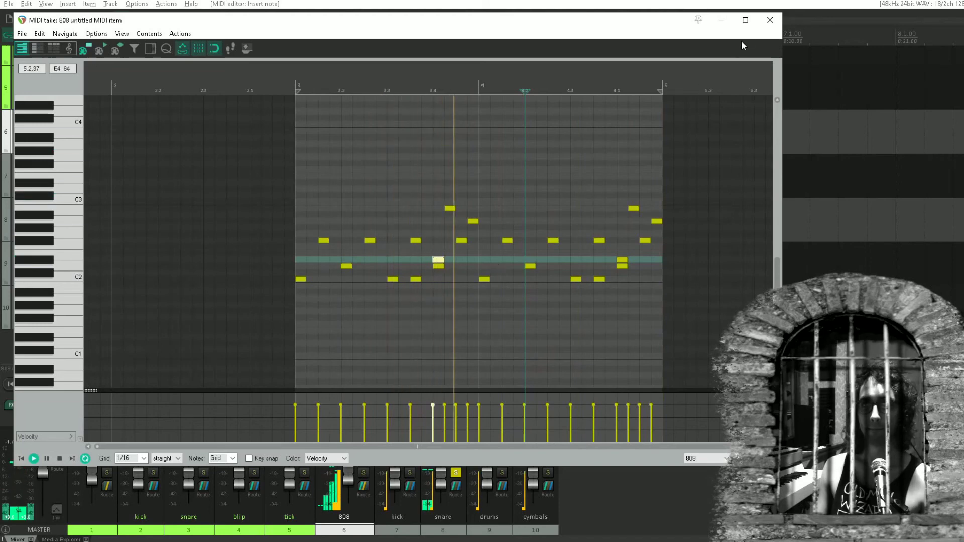
click(769, 20)
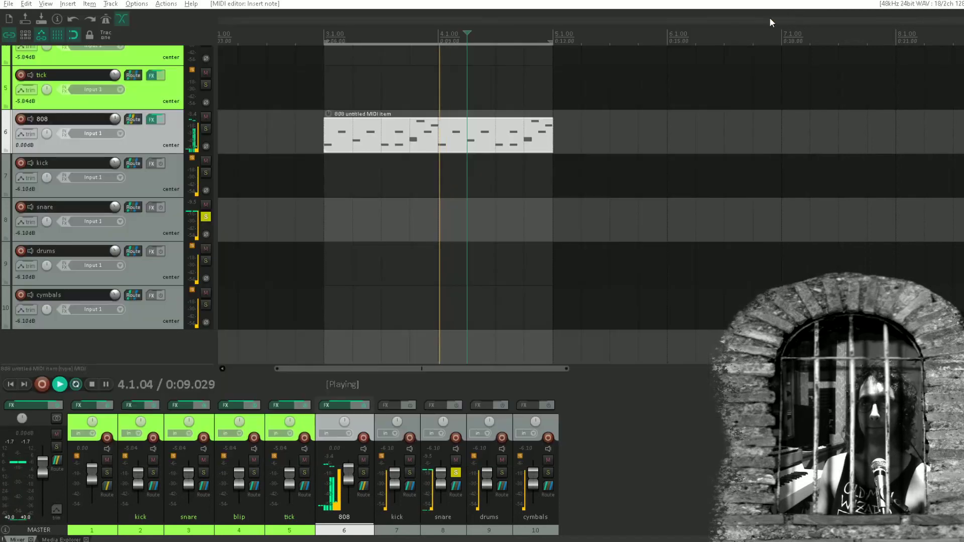
Unsolo the snare, listen to the drums and cymbals tracks soloed one at a time, and return to the full mix
click(205, 216)
click(206, 261)
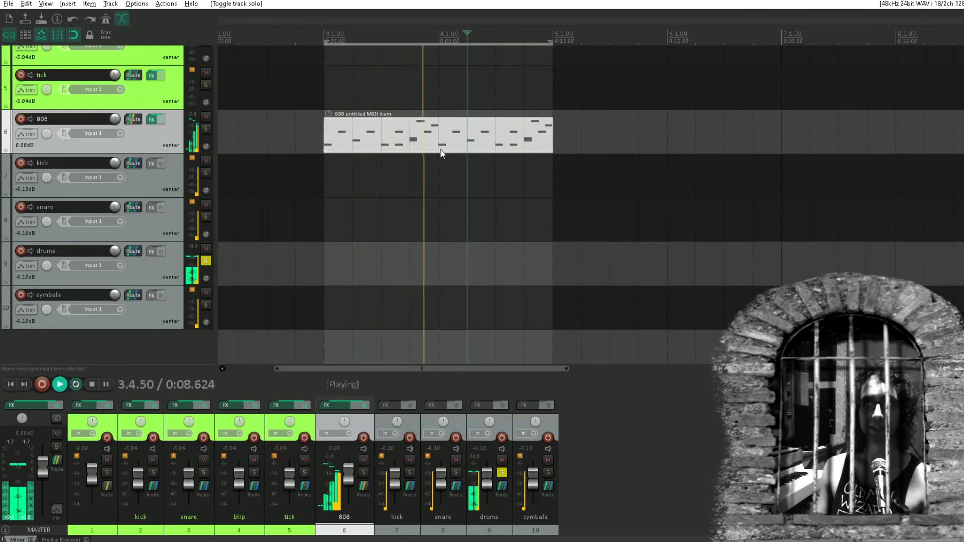
click(205, 261)
click(205, 304)
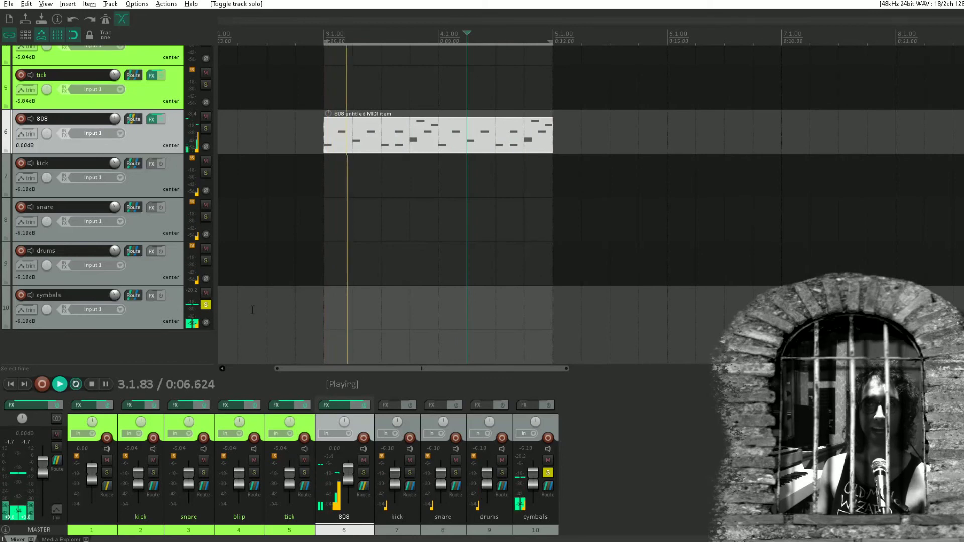
click(206, 304)
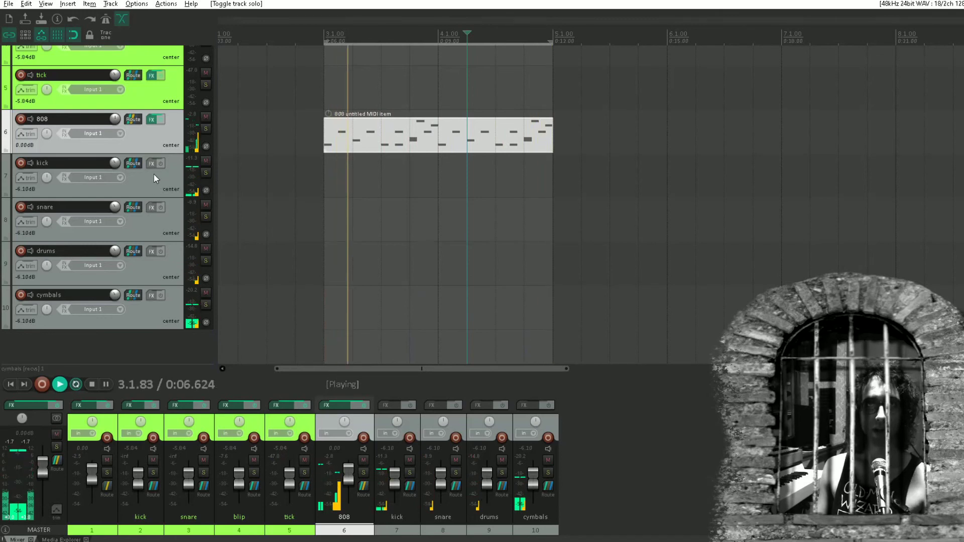
Add ReaEQ to the 808's snare track and load its Filters preset
click(150, 209)
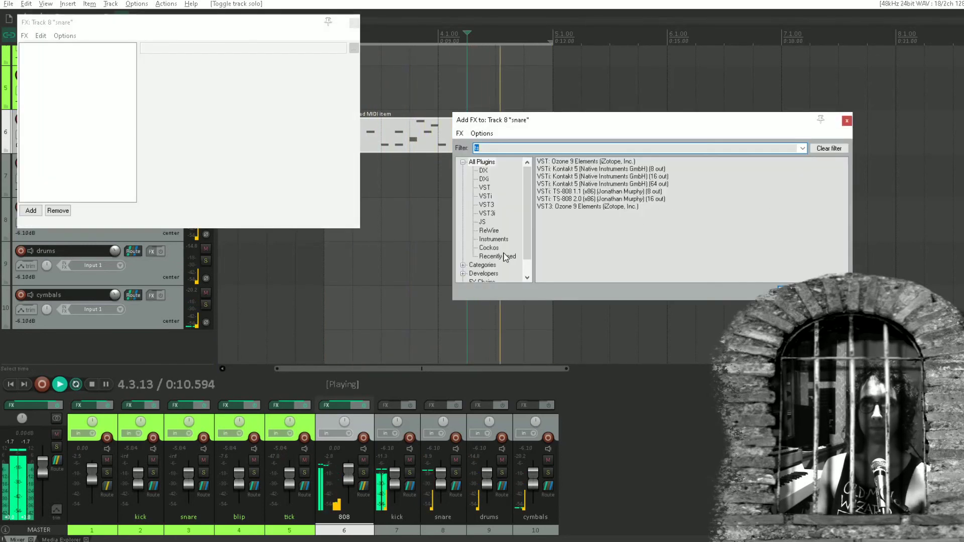
text(reae)
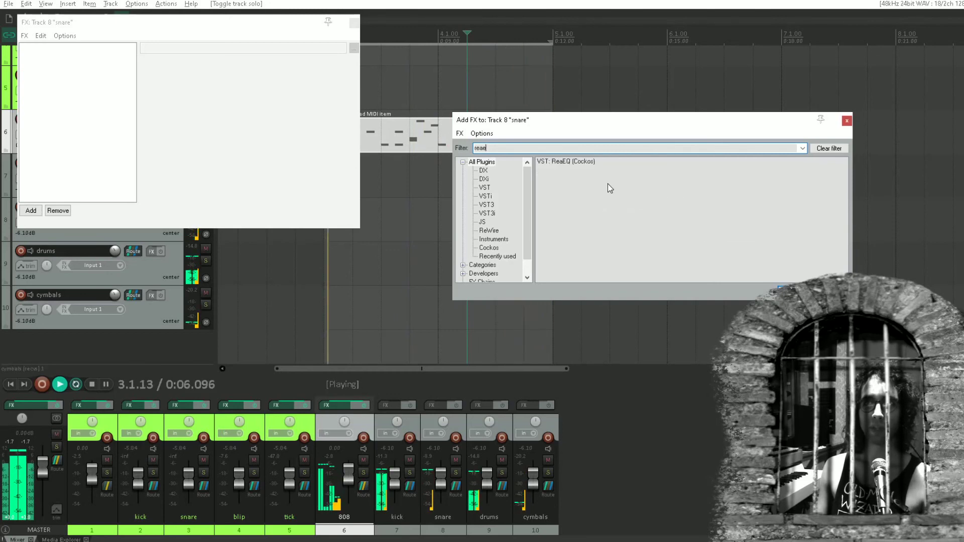
double_click(582, 161)
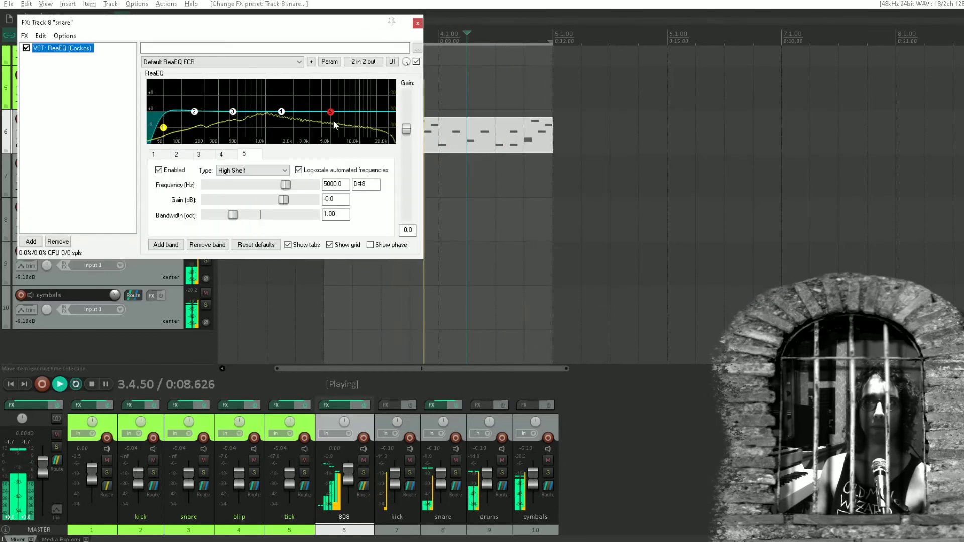
click(241, 62)
click(241, 63)
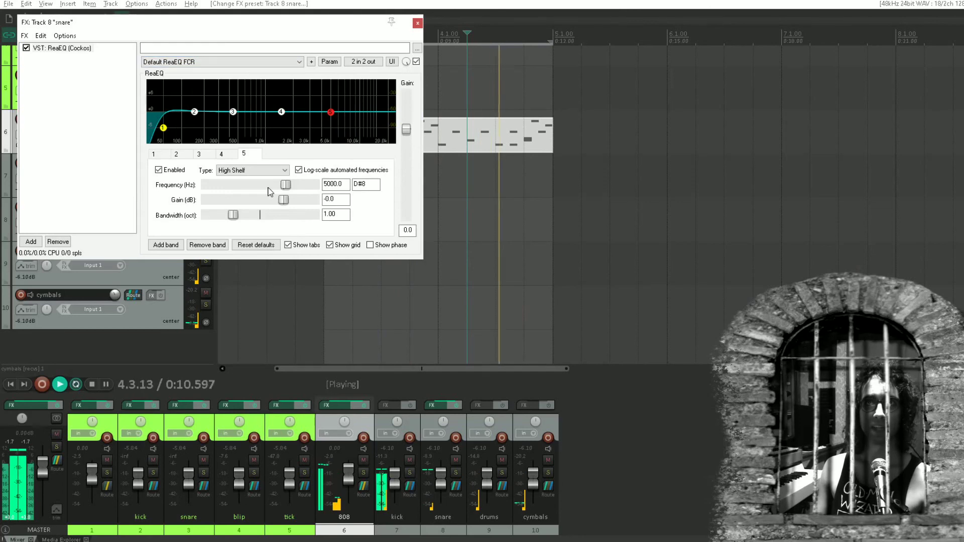
click(241, 61)
click(226, 265)
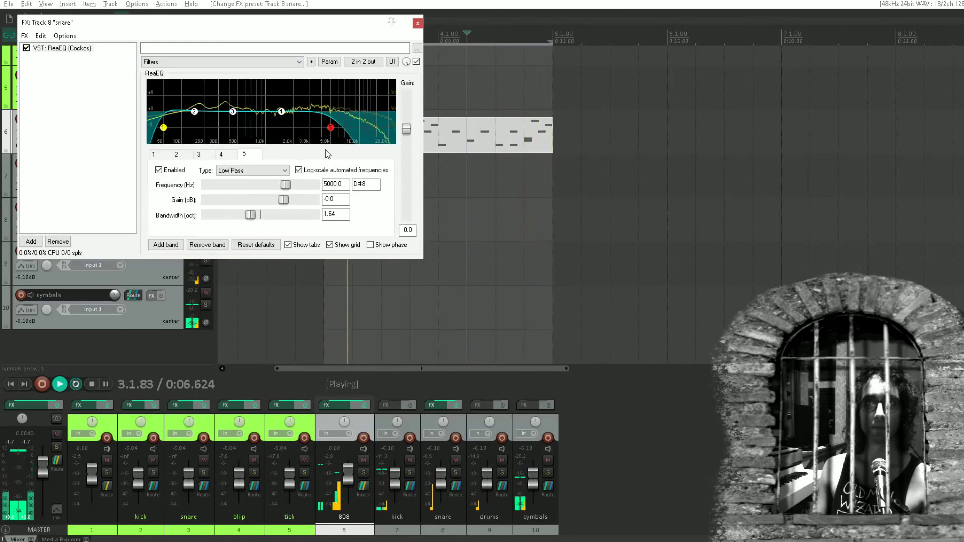
Set the snare EQ's low pass to 4113.8 Hz and its high pass to 78.4 Hz, and close the effects window
drag(330, 128, 322, 128)
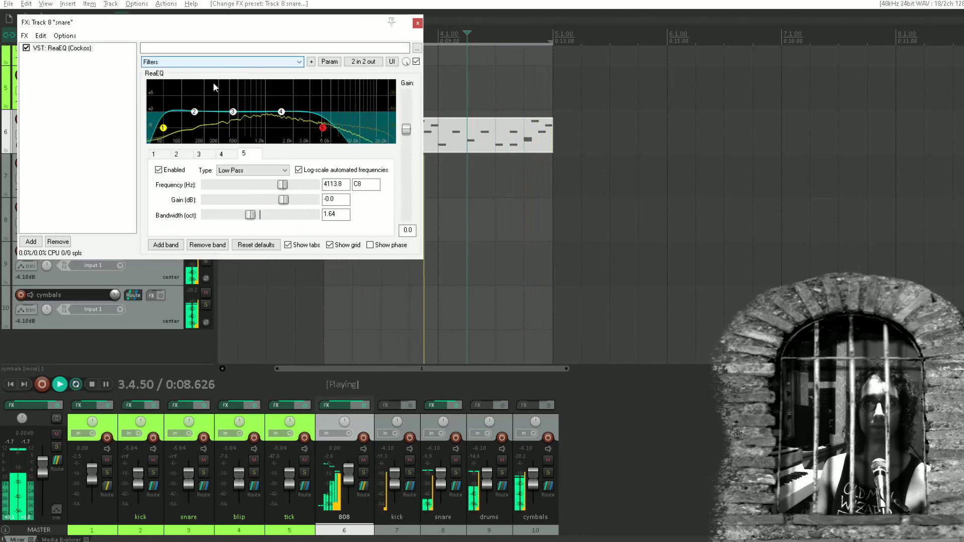
drag(163, 128, 173, 128)
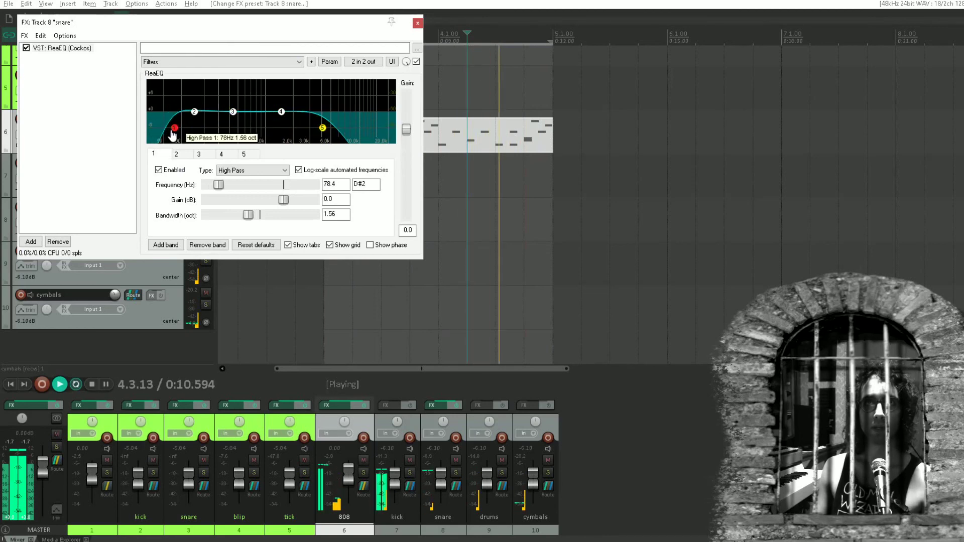
key(Escape)
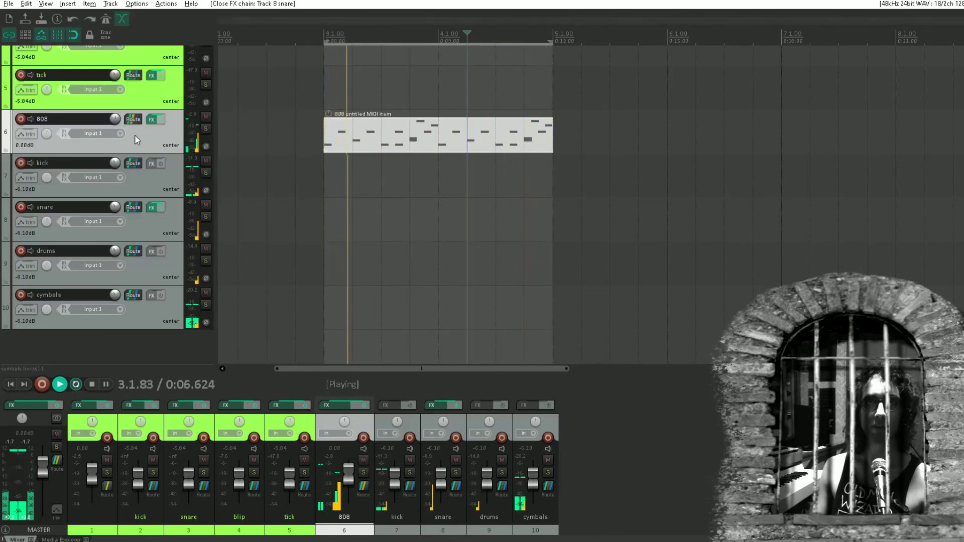
Review the TS-808's per-drum controls and output assignments on the 808 track, and close its windows
click(151, 120)
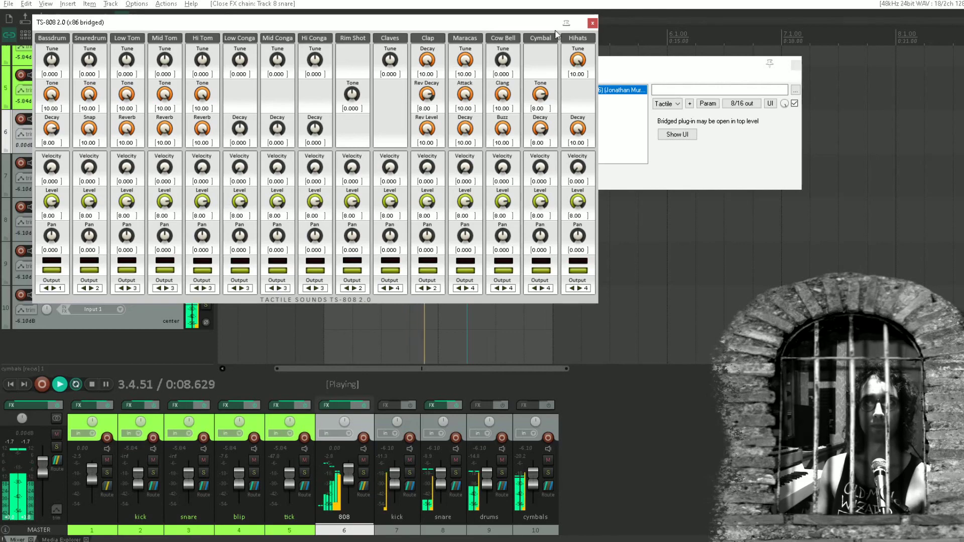
click(593, 23)
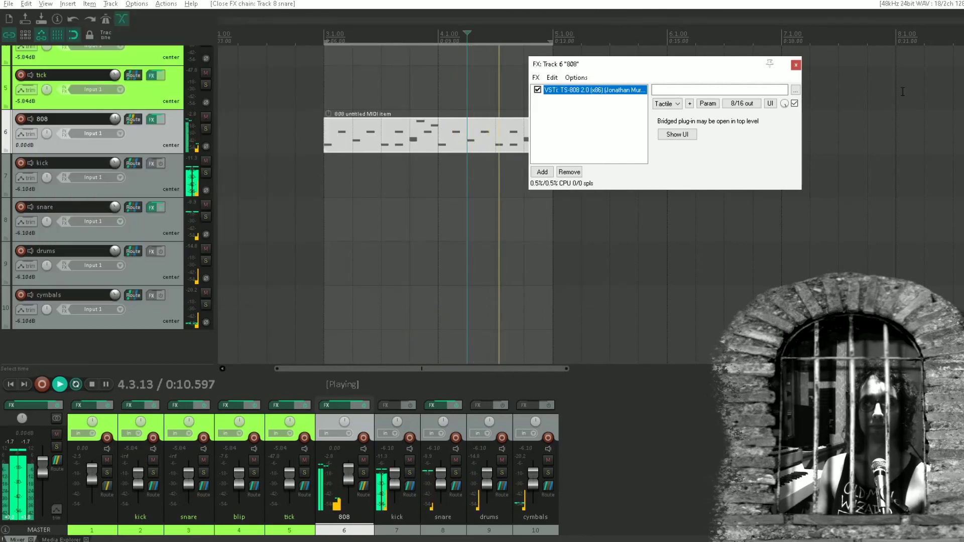
click(796, 64)
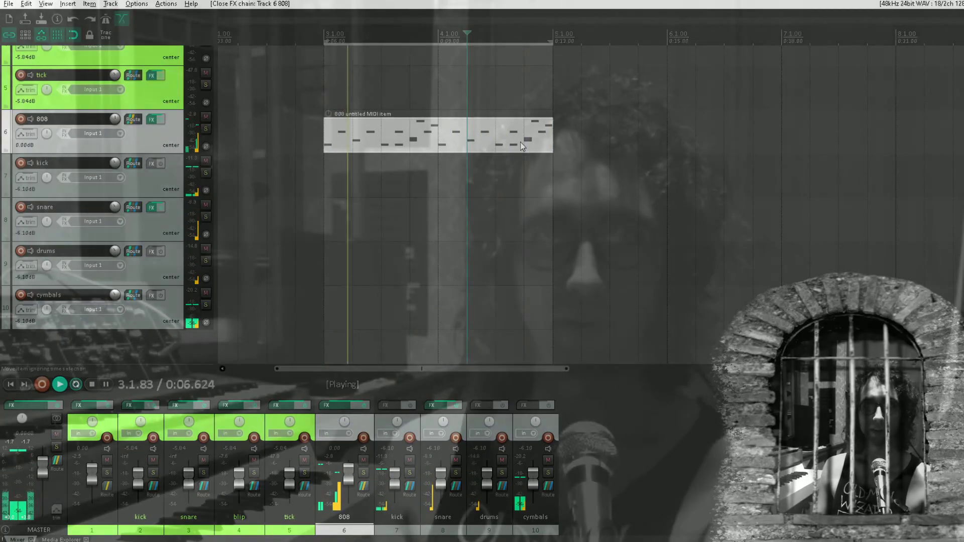